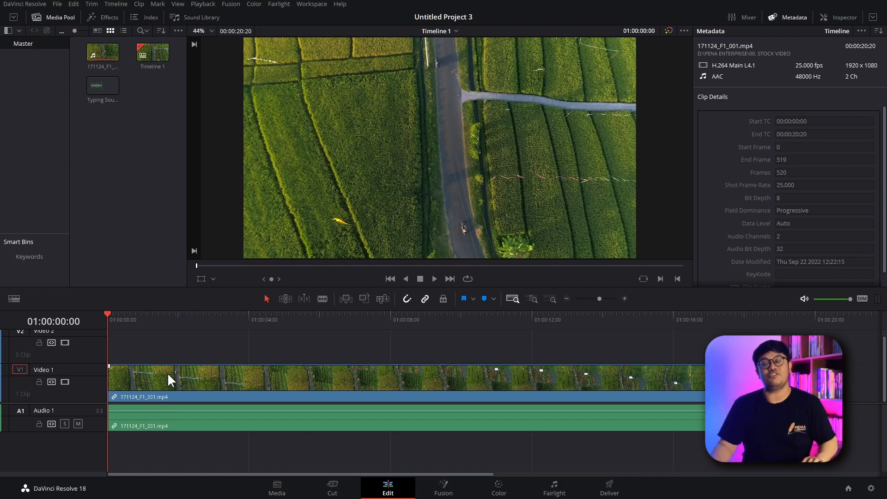
Step: Play back part of the aerial clip, and place the playhead at 01:00:01:15
{"action": "key", "text": "space"}
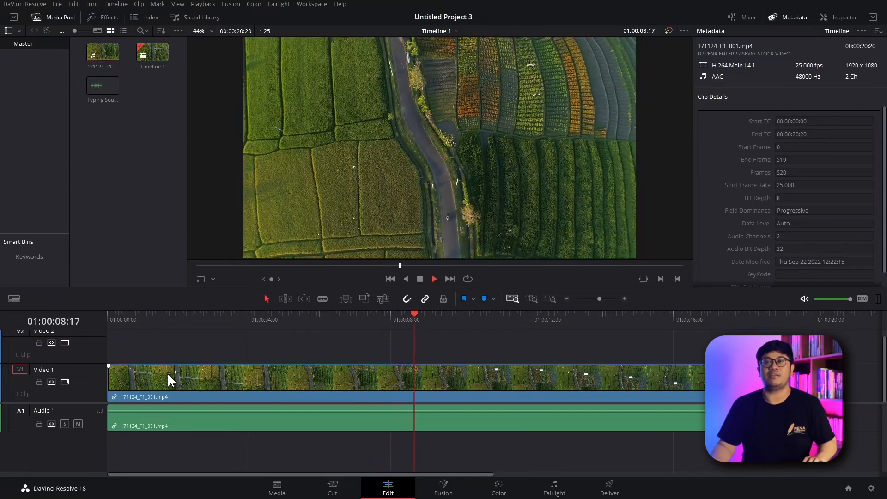
{"action": "key", "text": "space"}
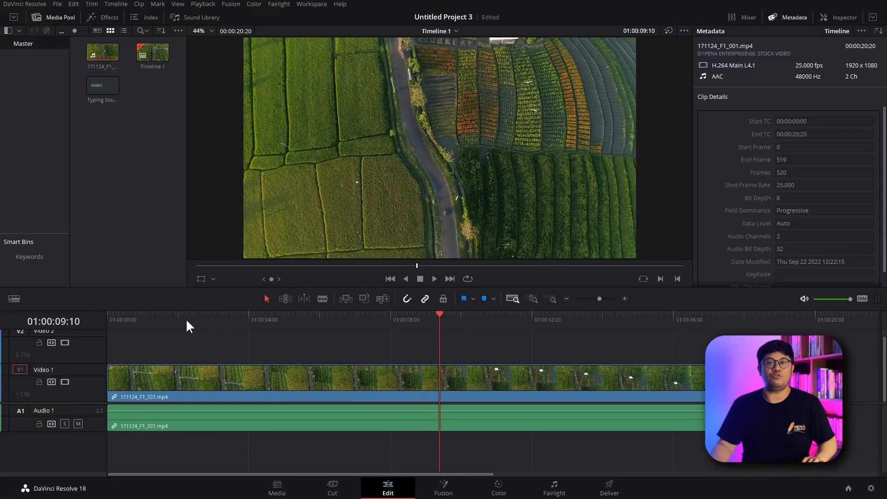
{"action": "left_click", "coordinate": [185, 318]}
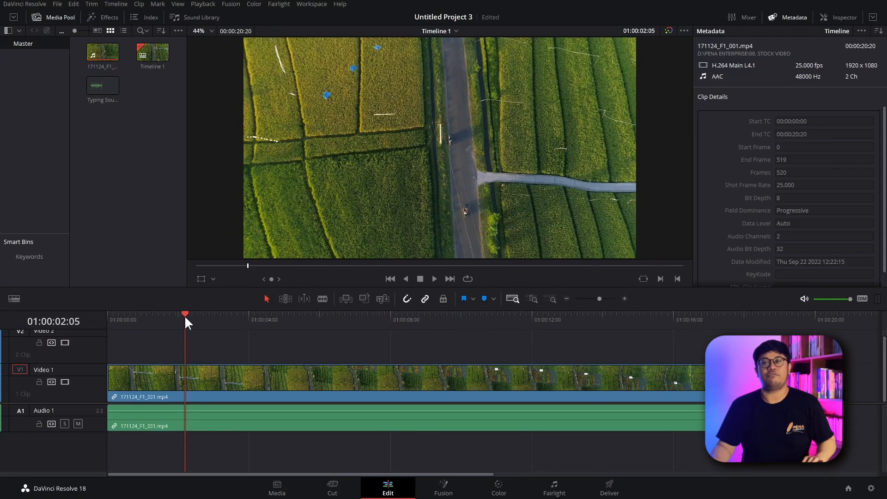
{"action": "left_click", "coordinate": [170, 320]}
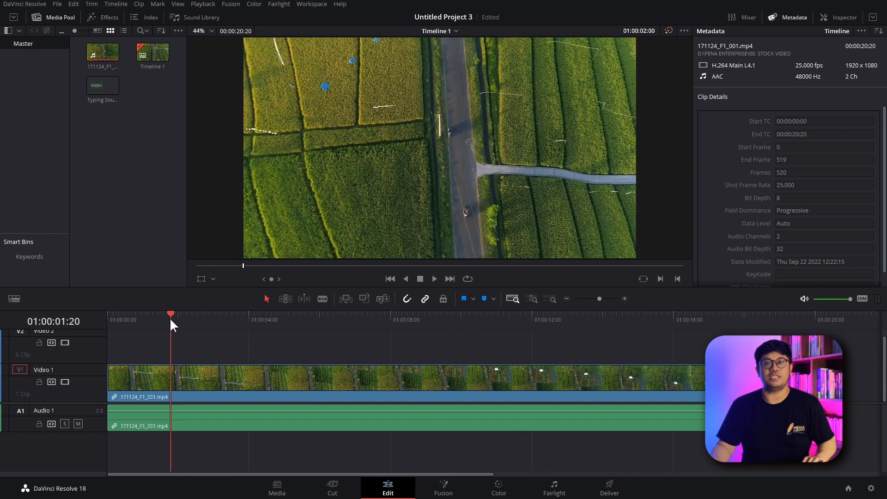
{"action": "mouse_move", "coordinate": [170, 320]}
{"action": "left_mouse_down"}
{"action": "mouse_move", "coordinate": [157, 320]}
{"action": "mouse_move", "coordinate": [166, 319]}
{"action": "left_mouse_up"}
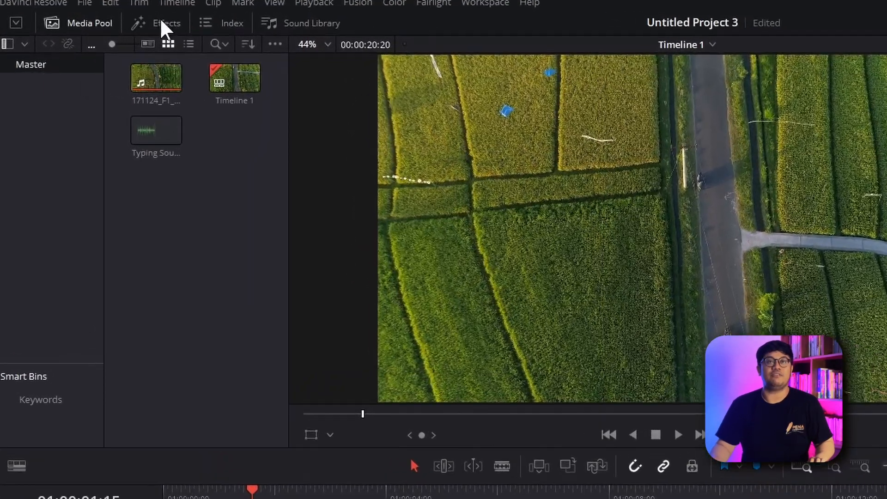
Step: Open the Titles category of the effects library and browse the basic and Fusion title presets
{"action": "left_click", "coordinate": [163, 23]}
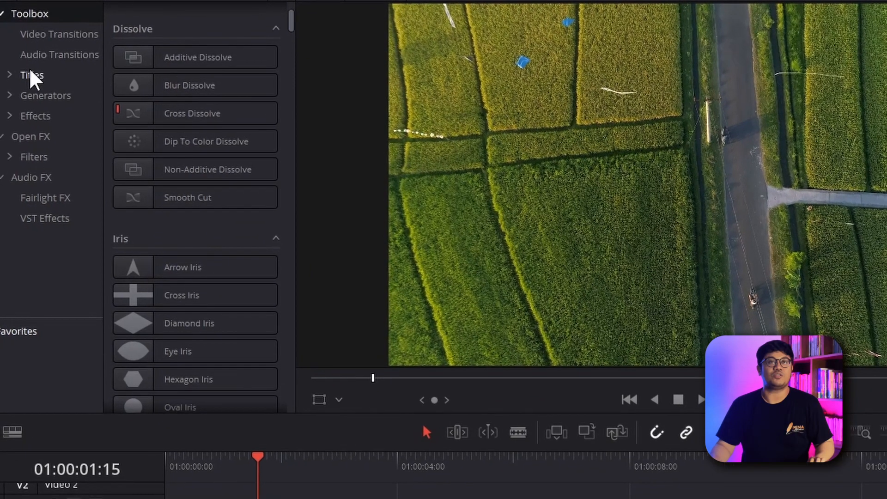
{"action": "left_click", "coordinate": [36, 90]}
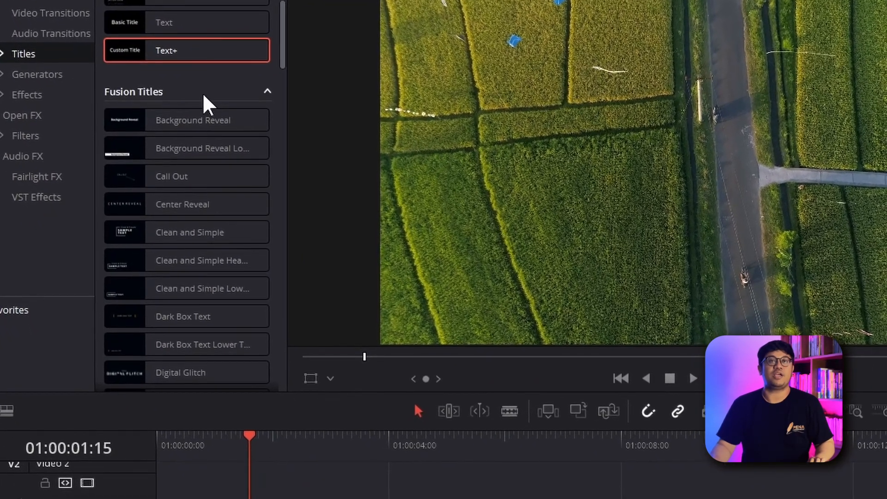
{"action": "scroll", "coordinate": [231, 158], "scroll_direction": "down", "scroll_amount": 10}
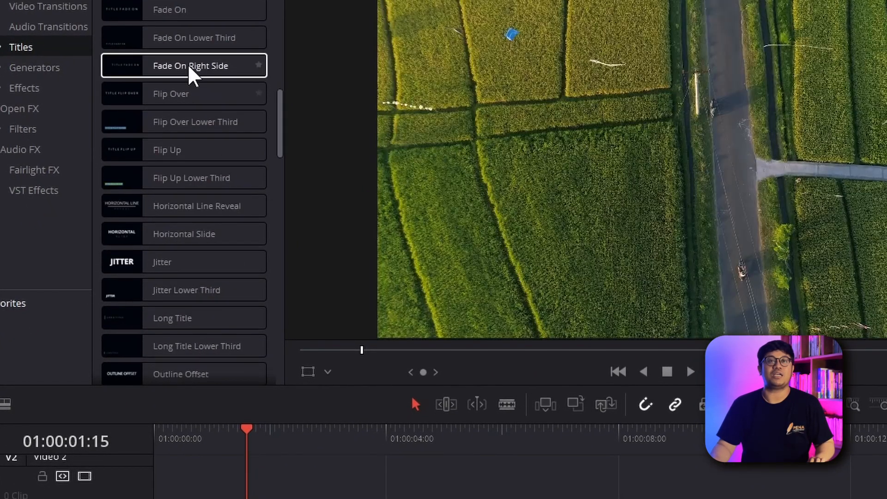
{"action": "scroll", "coordinate": [187, 65], "scroll_direction": "up", "scroll_amount": 3}
{"action": "scroll", "coordinate": [185, 70], "scroll_direction": "up", "scroll_amount": 10}
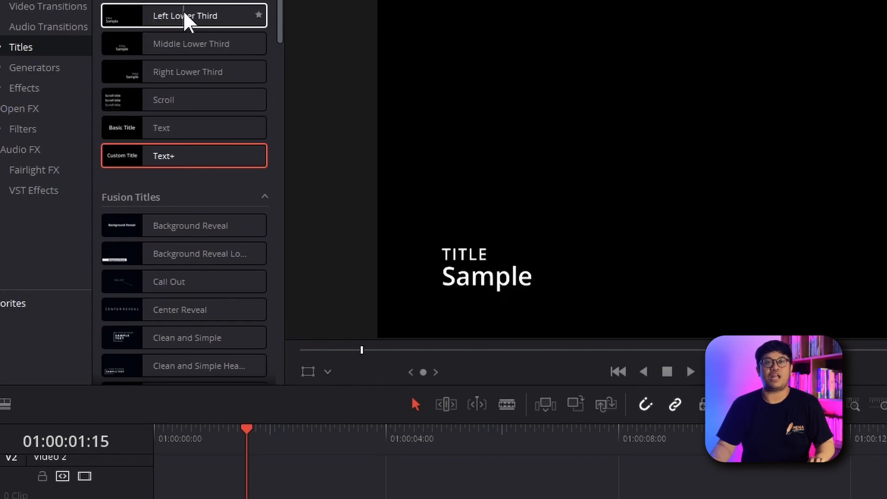
{"action": "scroll", "coordinate": [129, 180], "scroll_direction": "down", "scroll_amount": 5}
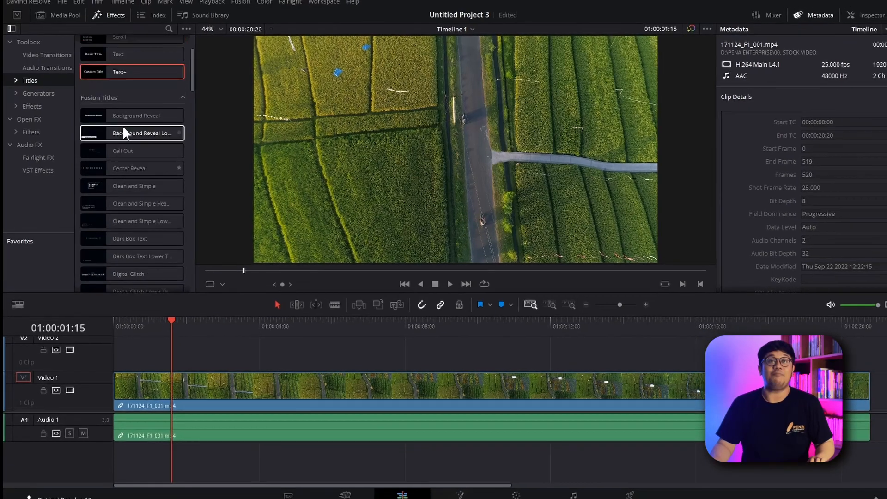
{"action": "scroll", "coordinate": [171, 122], "scroll_direction": "up", "scroll_amount": 3}
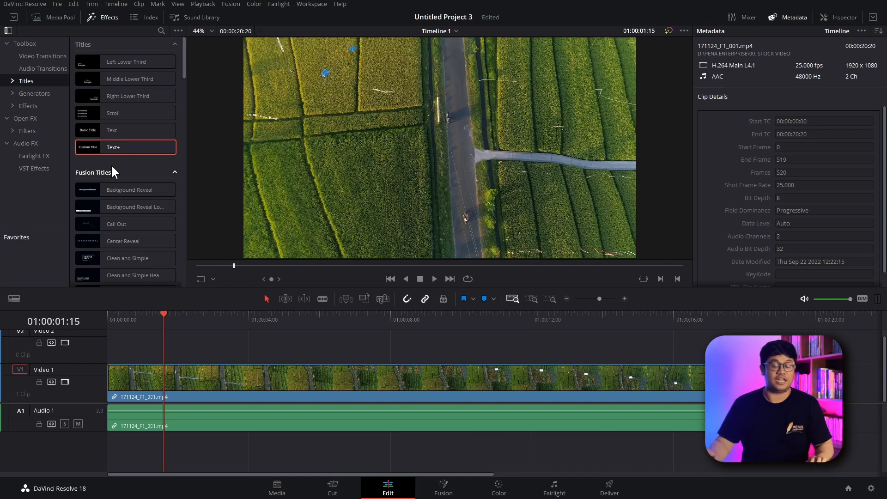
{"action": "scroll", "coordinate": [111, 167], "scroll_direction": "down", "scroll_amount": 2}
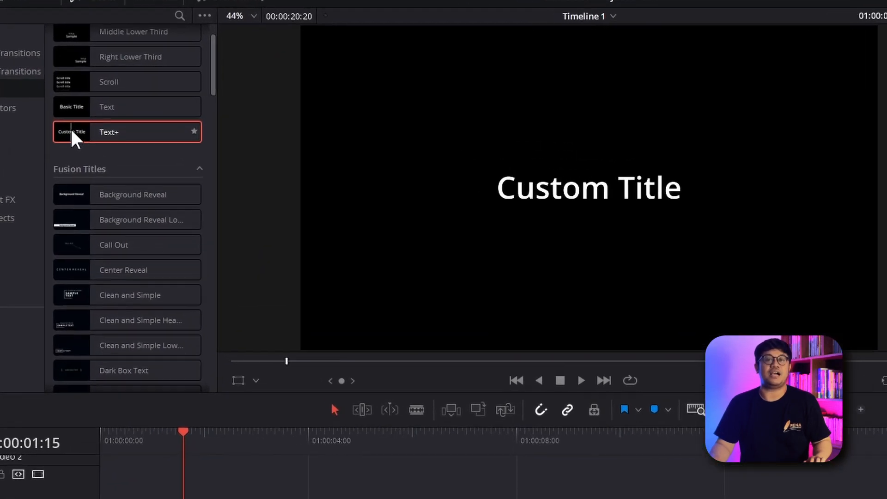
Step: Add a Text+ title on Video 2 starting just before the two-second mark, and play it back
{"action": "left_click_drag", "start_coordinate": [76, 126], "coordinate": [198, 494]}
{"action": "left_click", "coordinate": [127, 439]}
{"action": "key", "text": "space"}
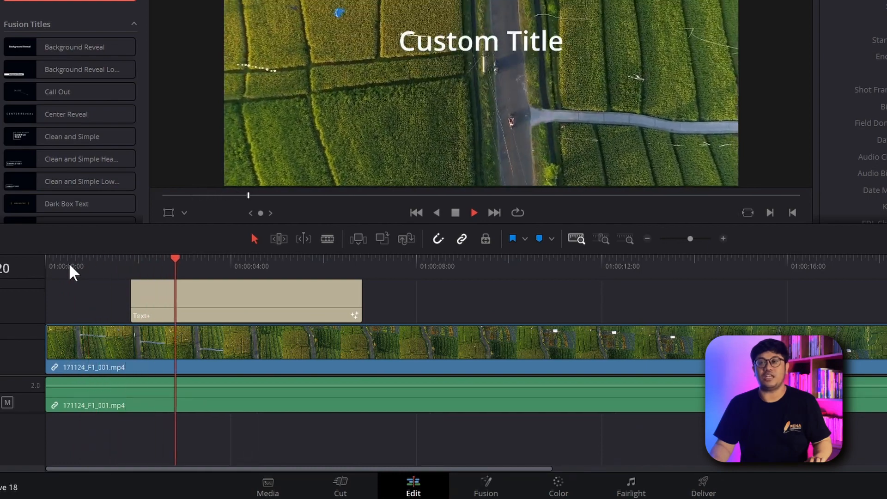
{"action": "key", "text": "space"}
{"action": "left_click", "coordinate": [114, 269]}
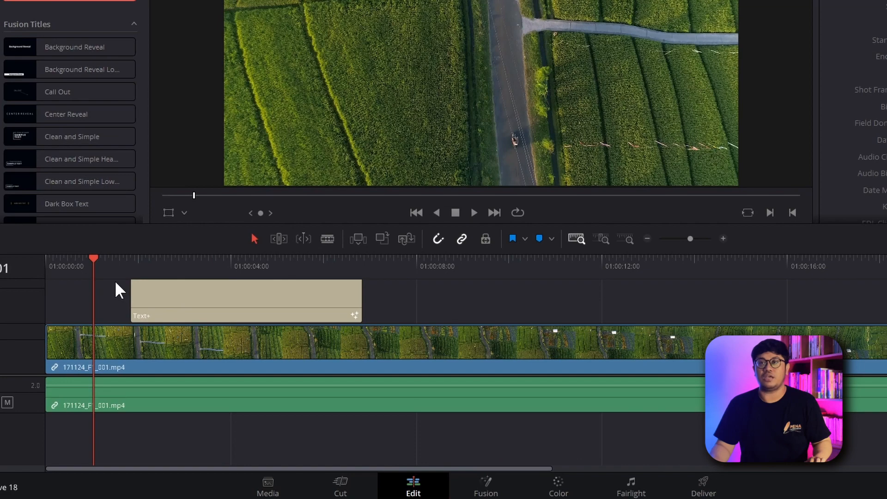
{"action": "key", "text": "space"}
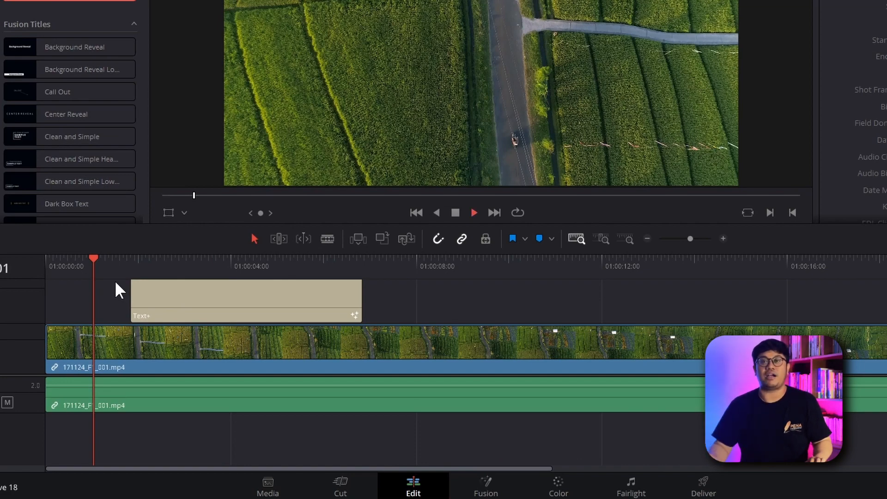
{"action": "key", "text": "space"}
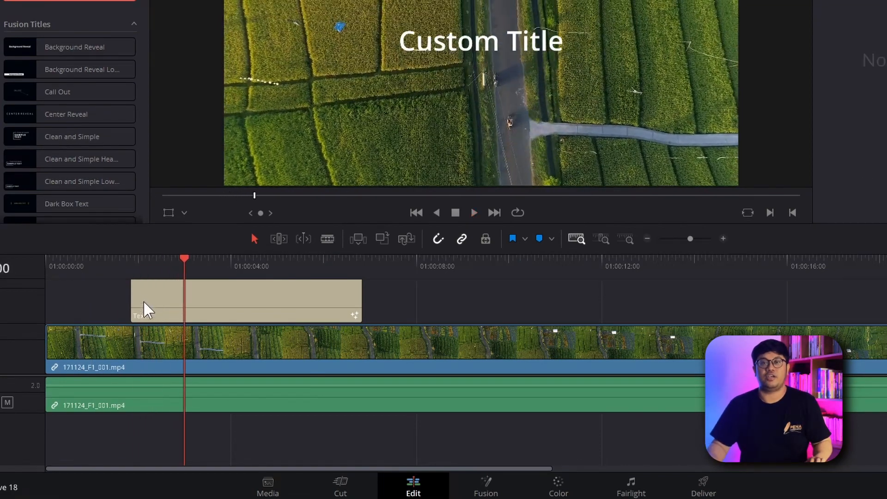
Step: Shift the Text+ title slightly later on Video 2 to start at about 2.2 seconds, and play it back
{"action": "left_click_drag", "start_coordinate": [145, 303], "coordinate": [168, 305]}
{"action": "left_click", "coordinate": [108, 266]}
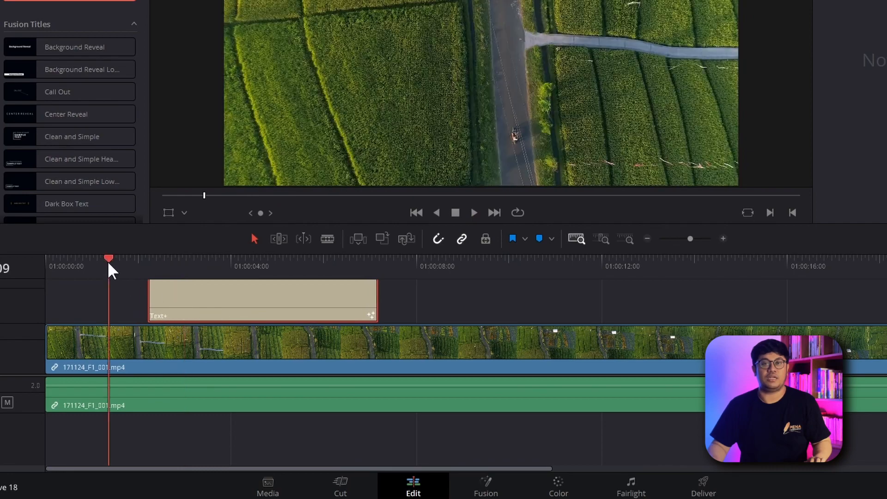
{"action": "key", "text": "space"}
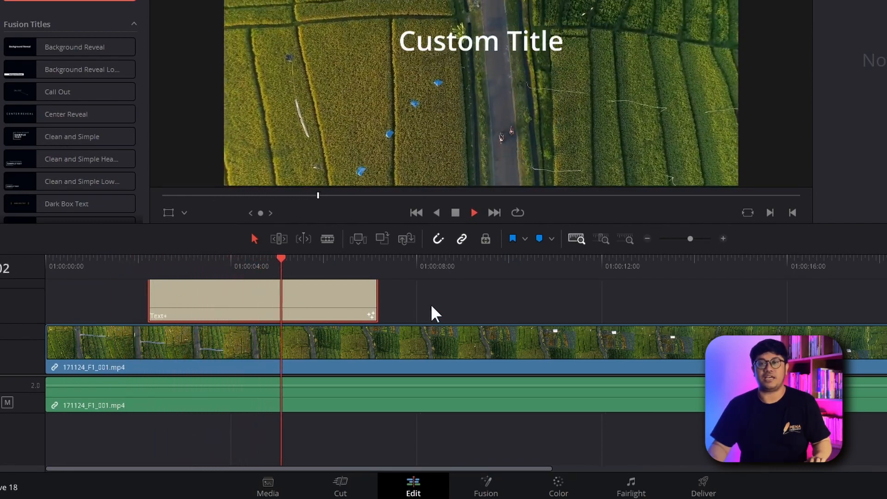
{"action": "key", "text": "space"}
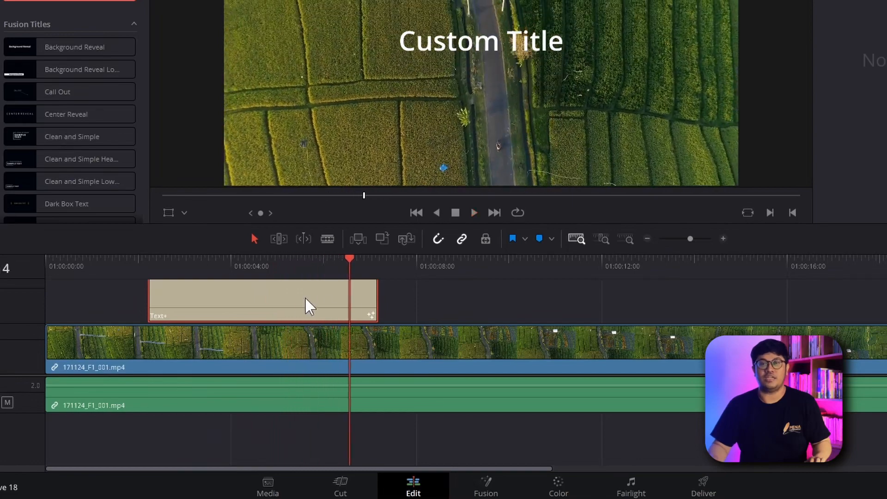
Step: Extend the end of the Text+ title to about the ten-second mark, and preview its start
{"action": "left_click_drag", "start_coordinate": [378, 313], "coordinate": [520, 310]}
{"action": "left_click", "coordinate": [93, 261]}
{"action": "key", "text": "space"}
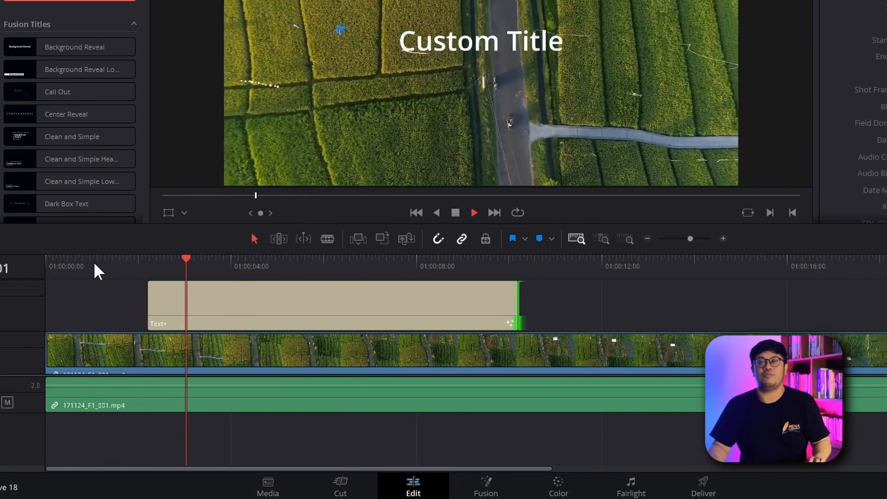
{"action": "key", "text": "space"}
Step: Show the Text+ title's properties and replace its text with "Welcome to My Adventure"
{"action": "left_click", "coordinate": [278, 295]}
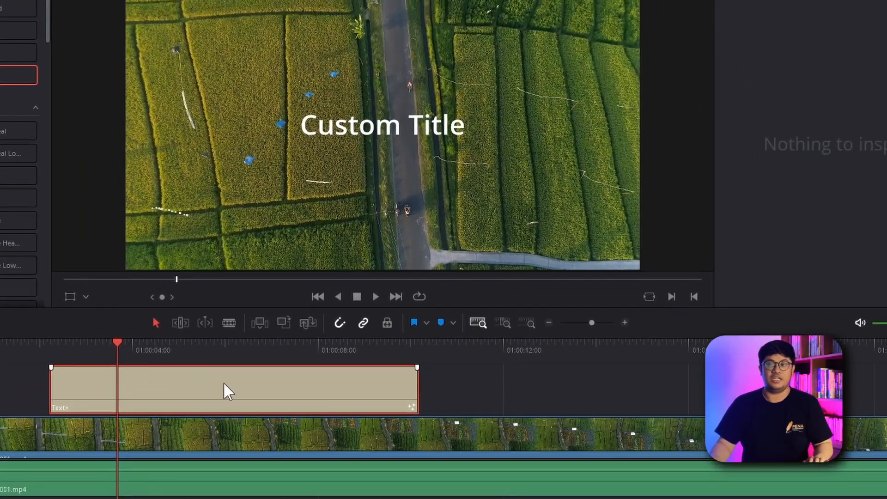
{"action": "left_click", "coordinate": [816, 25]}
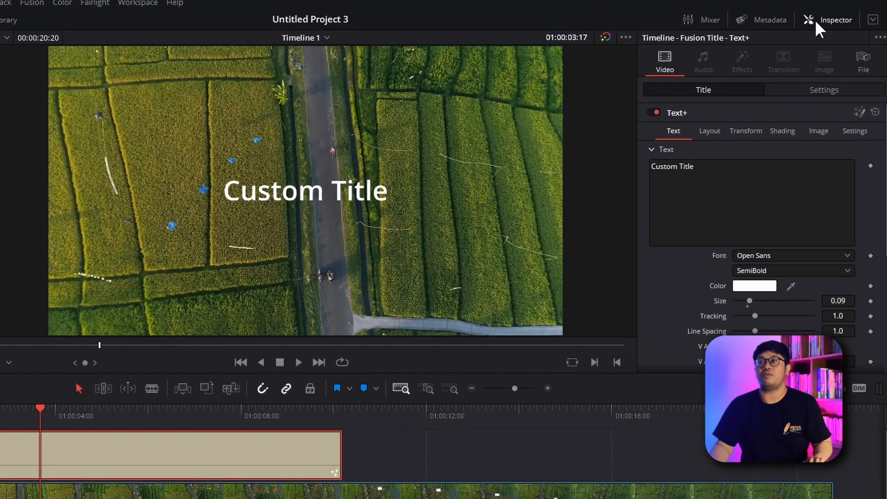
{"action": "left_click", "coordinate": [719, 176]}
{"action": "key", "text": "ctrl+a"}
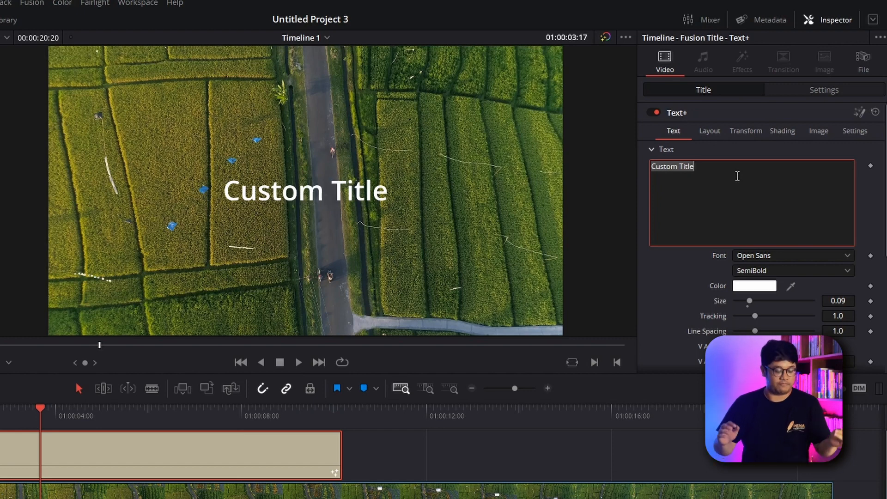
{"action": "type", "text": "Wel"}
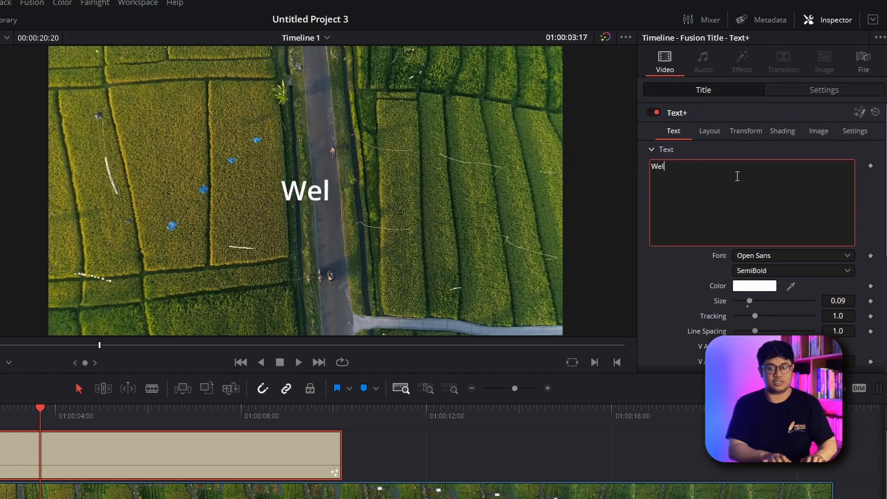
{"action": "type", "text": "come to"}
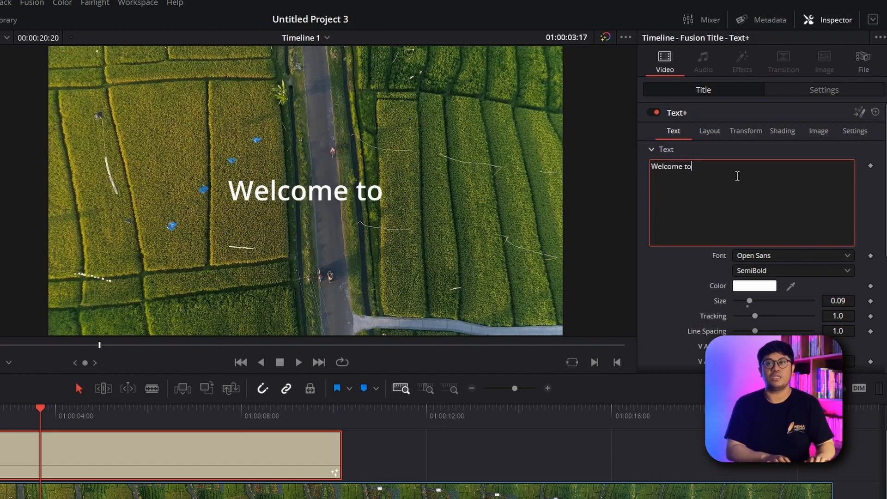
{"action": "type", "text": " my Ad"}
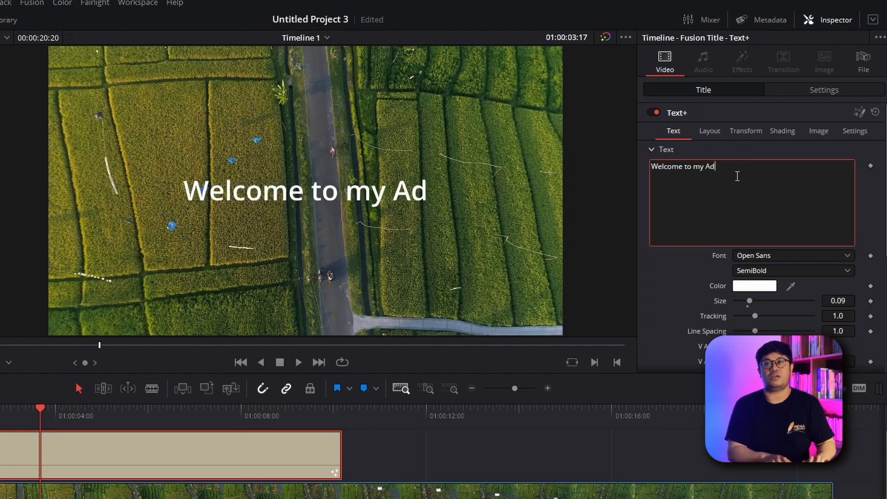
{"action": "key", "text": "BackSpace"}
{"action": "key", "text": "BackSpace"}
{"action": "key", "text": "BackSpace"}
{"action": "key", "text": "BackSpace"}
{"action": "key", "text": "BackSpace"}
{"action": "type", "text": "My"}
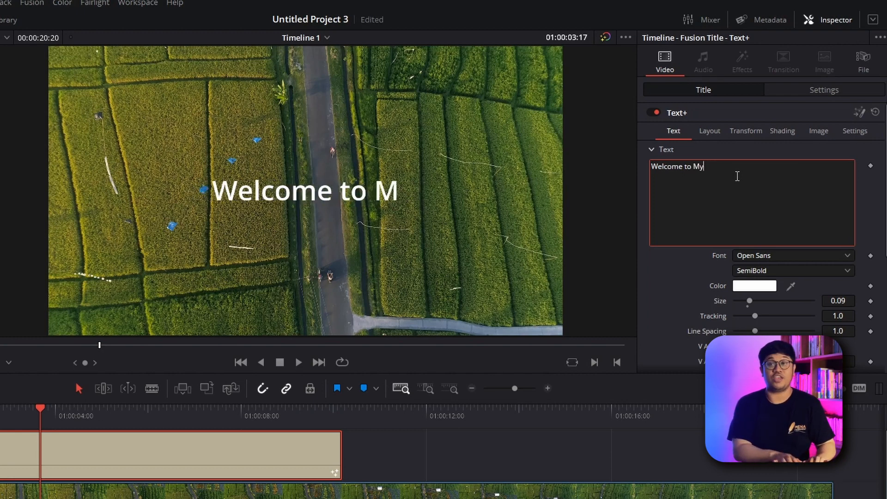
{"action": "type", "text": " Adventure"}
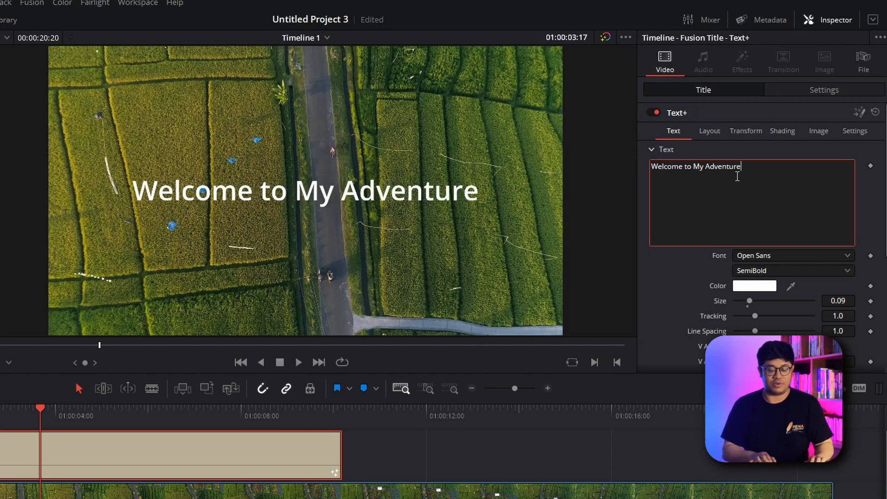
Step: Add a second line reading "in Bali Indonesia" to the title text
{"action": "key", "text": "Return"}
{"action": "type", "text": "in B"}
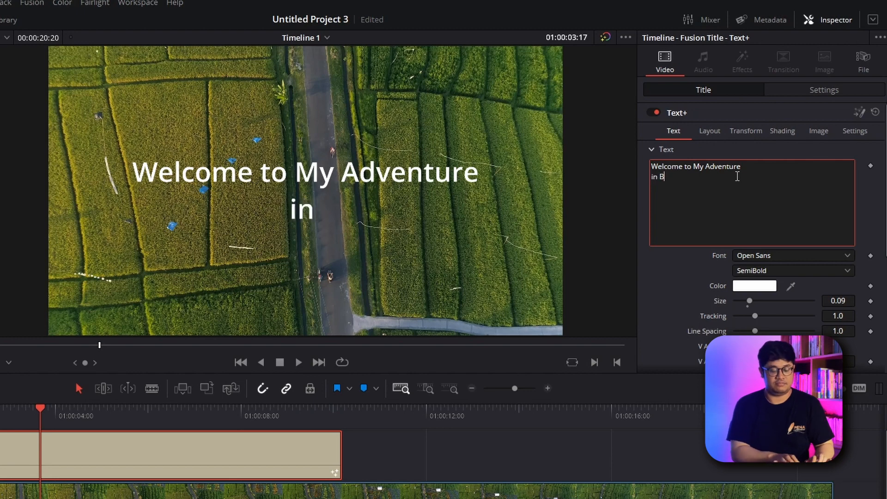
{"action": "type", "text": "ali Indonesia"}
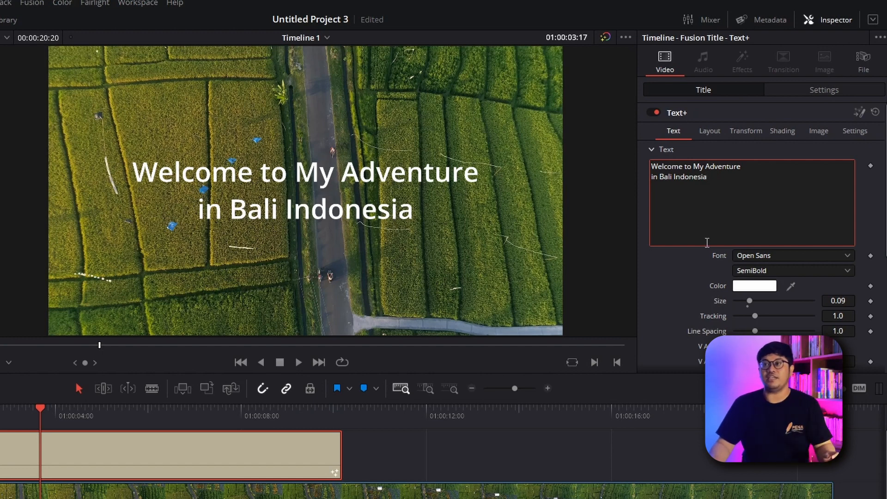
{"action": "left_click", "coordinate": [683, 271]}
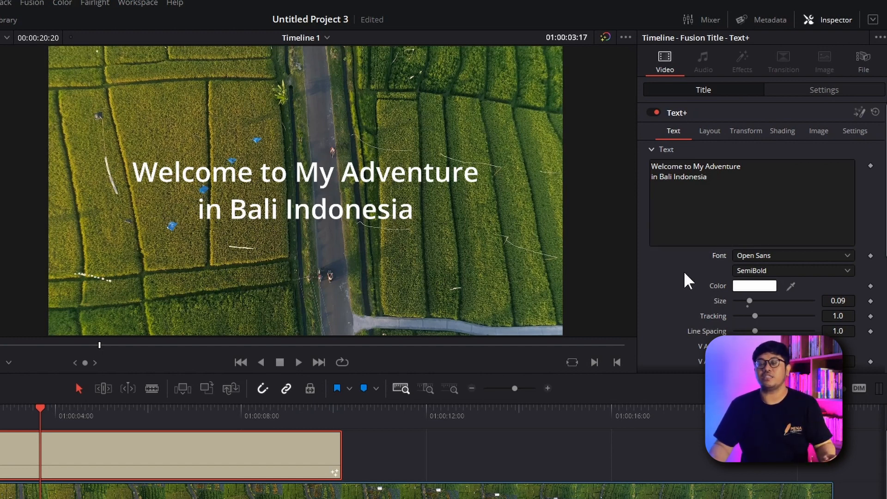
Step: Set the title's font to Montserrat with the SemiBold style
{"action": "left_click", "coordinate": [825, 257]}
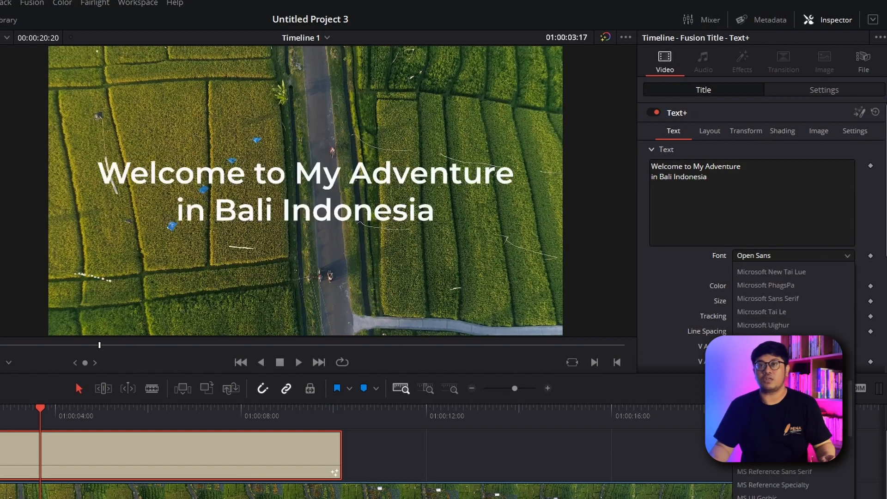
{"action": "left_click", "coordinate": [766, 425]}
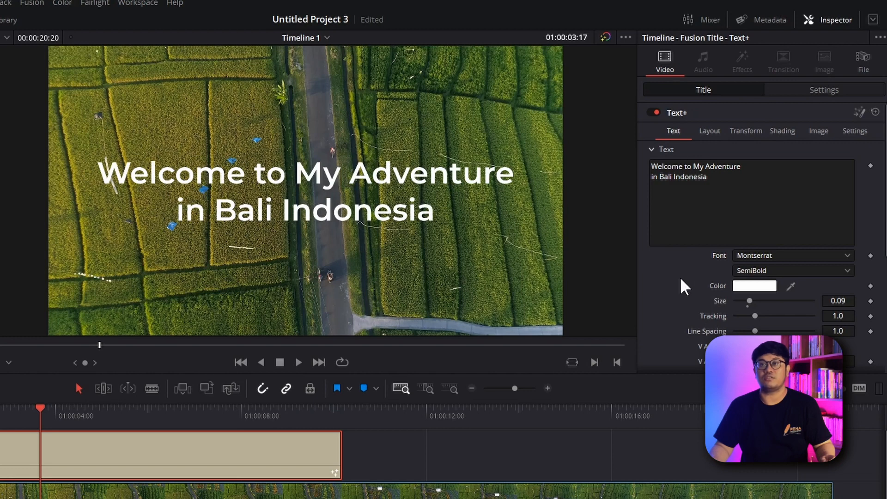
{"action": "left_click", "coordinate": [806, 270]}
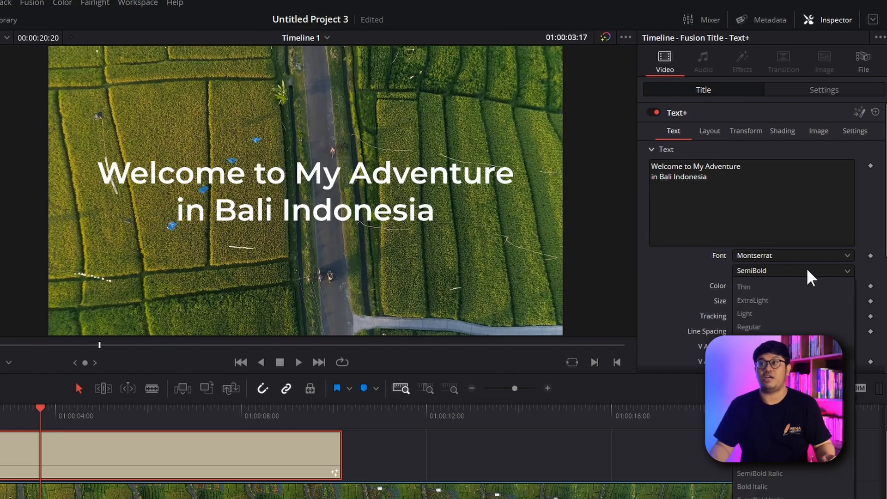
{"action": "left_click", "coordinate": [762, 459]}
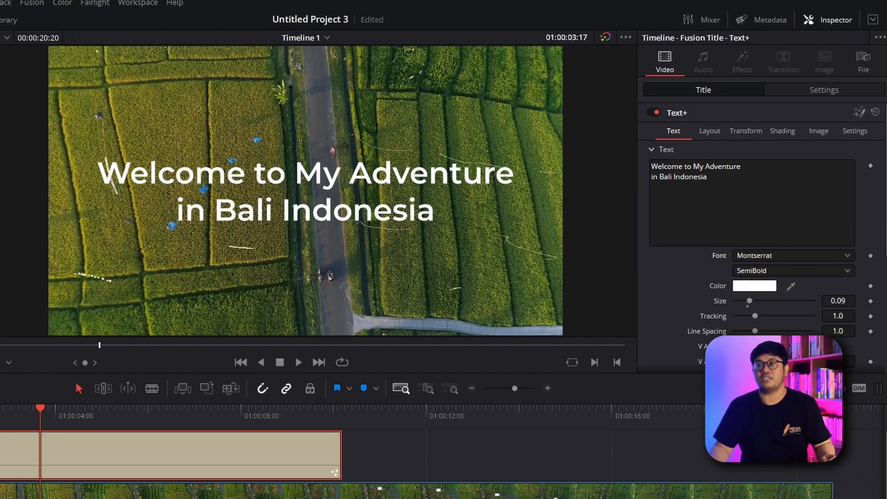
Step: Set the title's line spacing to 1.039, keeping the size at 0.09 and the tracking at 1.0
{"action": "scroll", "coordinate": [720, 303], "scroll_direction": "down", "scroll_amount": 2}
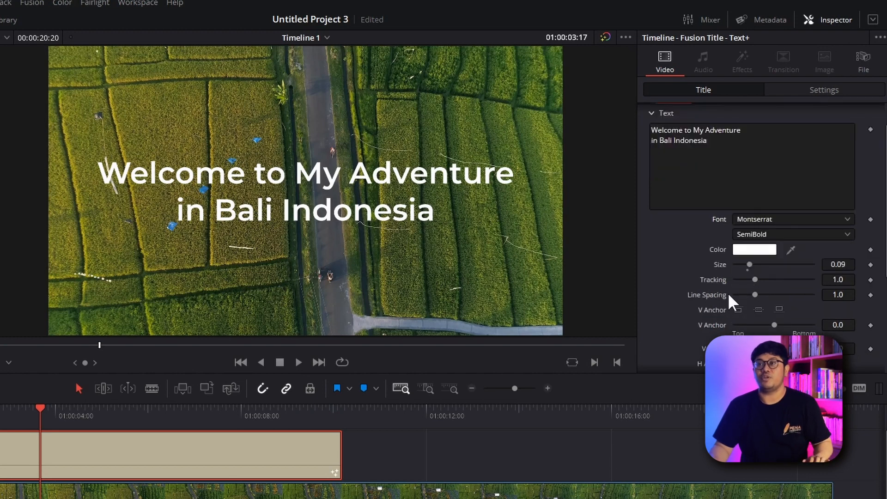
{"action": "left_click_drag", "start_coordinate": [753, 266], "coordinate": [751, 268]}
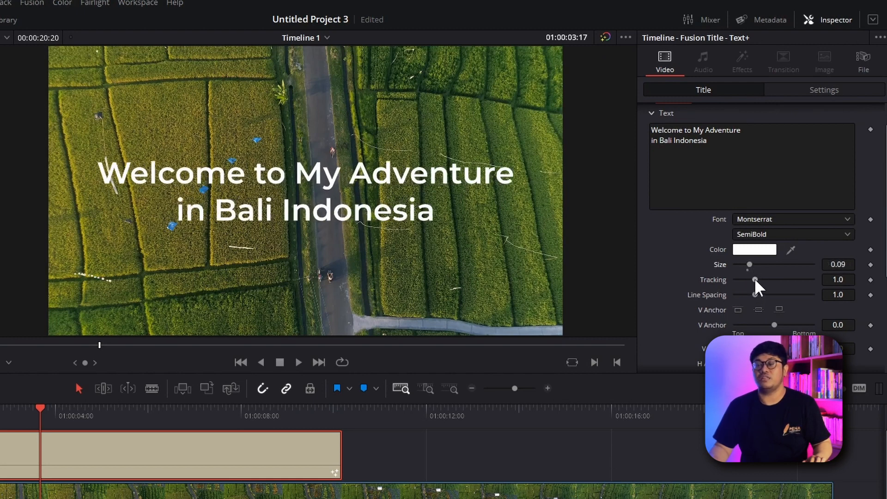
{"action": "left_click_drag", "start_coordinate": [754, 278], "coordinate": [755, 278]}
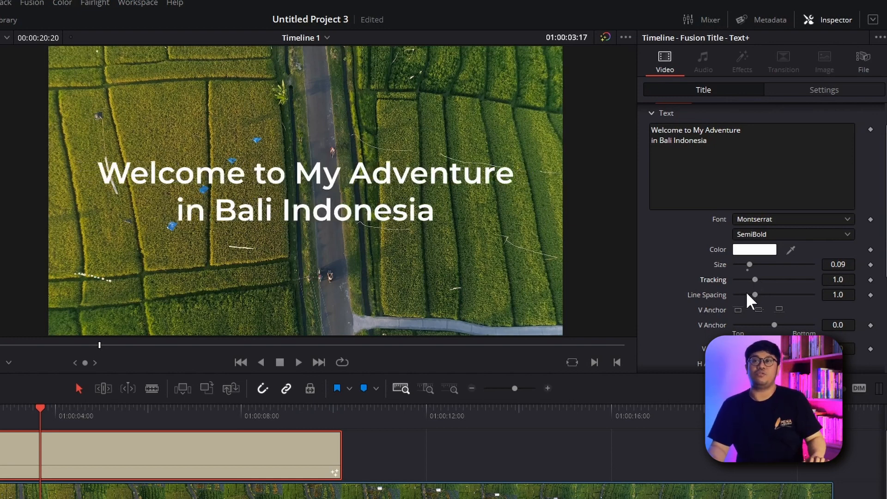
{"action": "left_click", "coordinate": [746, 294]}
{"action": "left_click_drag", "start_coordinate": [746, 293], "coordinate": [757, 291]}
Step: Look through the title's remaining text properties, from the font settings down to the Write On range
{"action": "scroll", "coordinate": [776, 304], "scroll_direction": "down", "scroll_amount": 4}
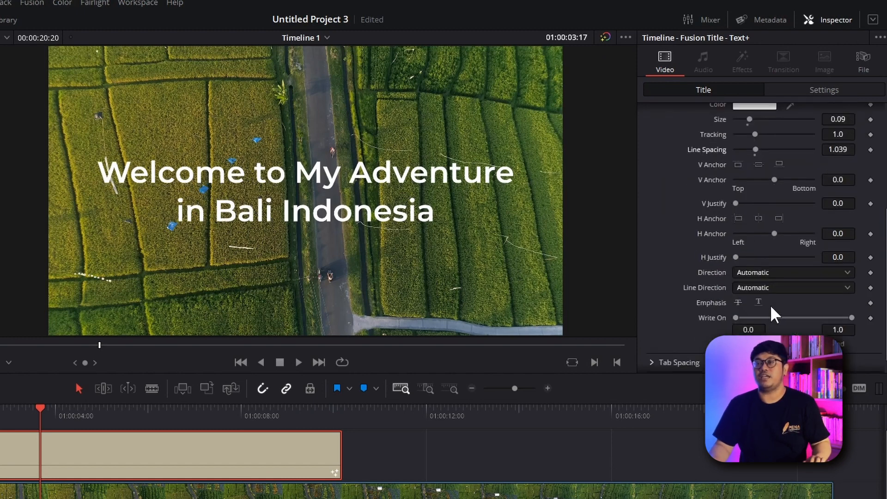
{"action": "scroll", "coordinate": [770, 305], "scroll_direction": "down", "scroll_amount": 1}
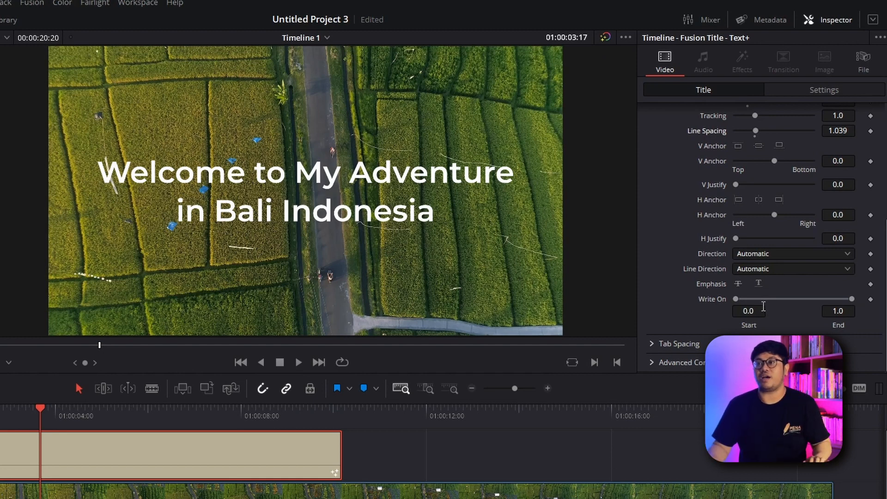
{"action": "scroll", "coordinate": [775, 296], "scroll_direction": "up", "scroll_amount": 2}
{"action": "scroll", "coordinate": [775, 295], "scroll_direction": "up", "scroll_amount": 4}
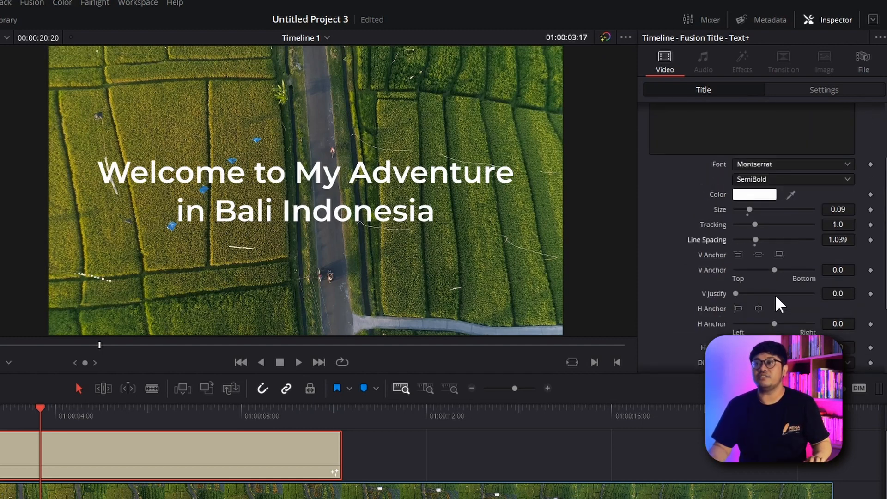
{"action": "scroll", "coordinate": [774, 295], "scroll_direction": "up", "scroll_amount": 5}
{"action": "scroll", "coordinate": [773, 294], "scroll_direction": "down", "scroll_amount": 6}
{"action": "scroll", "coordinate": [774, 302], "scroll_direction": "down", "scroll_amount": 5}
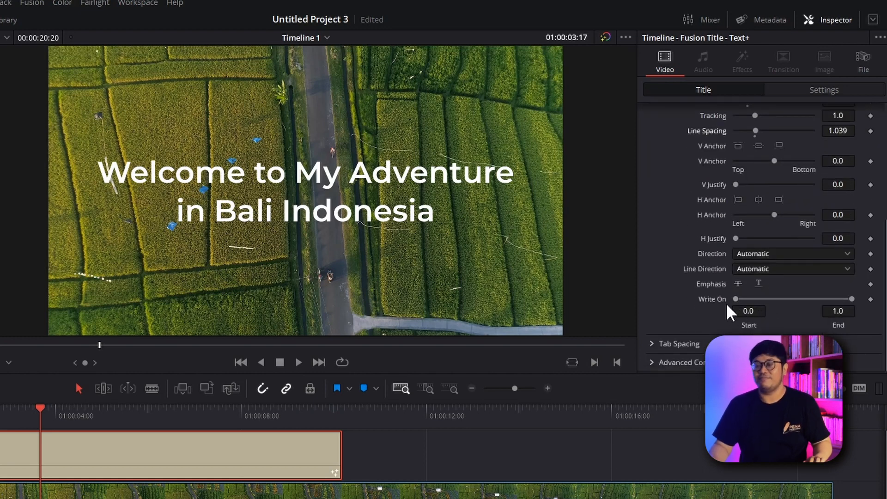
Step: At the title's start, 01:00:02:05, set the Write On end to 0.0 and add a keyframe for it
{"action": "left_click", "coordinate": [0, 406]}
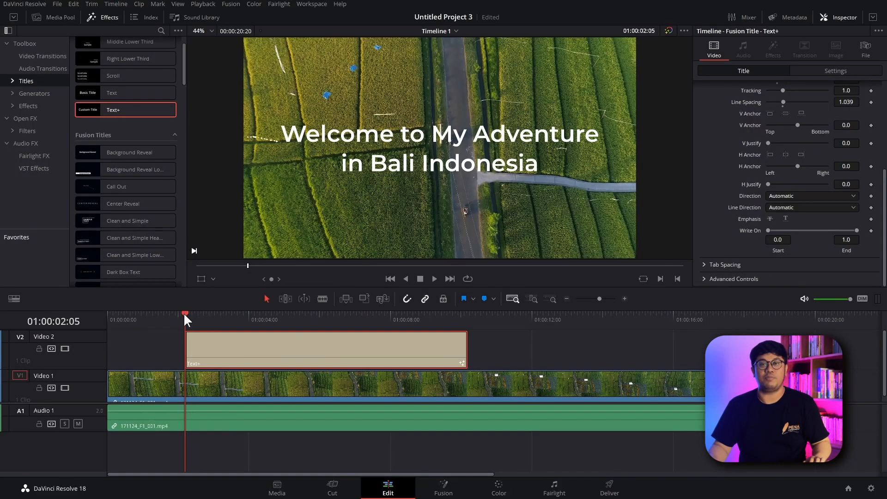
{"action": "left_click_drag", "start_coordinate": [184, 313], "coordinate": [189, 313]}
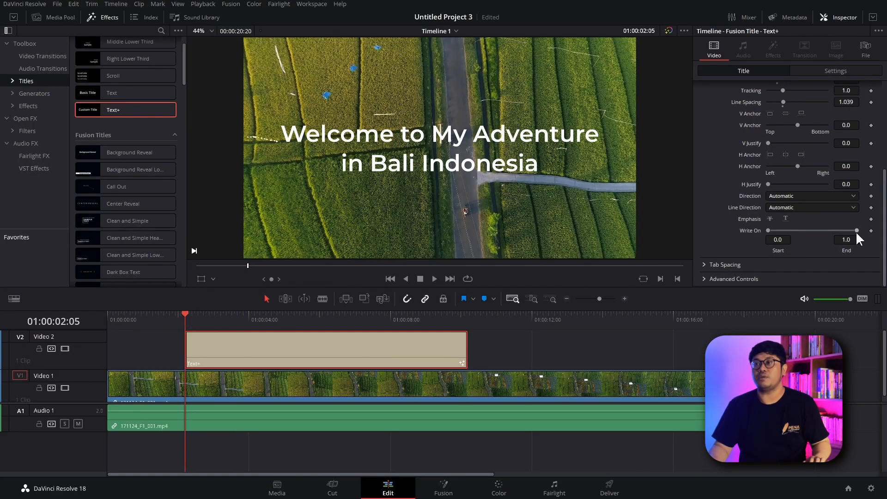
{"action": "left_click_drag", "start_coordinate": [855, 230], "coordinate": [768, 231]}
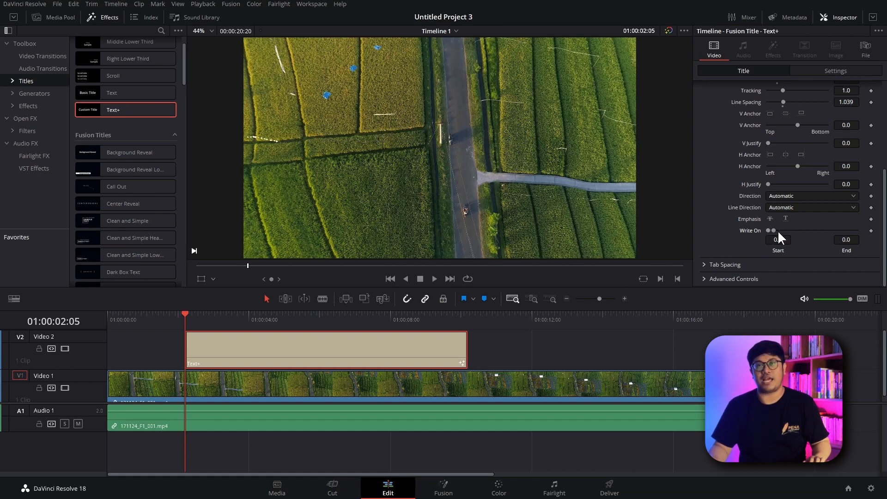
{"action": "left_click", "coordinate": [870, 230]}
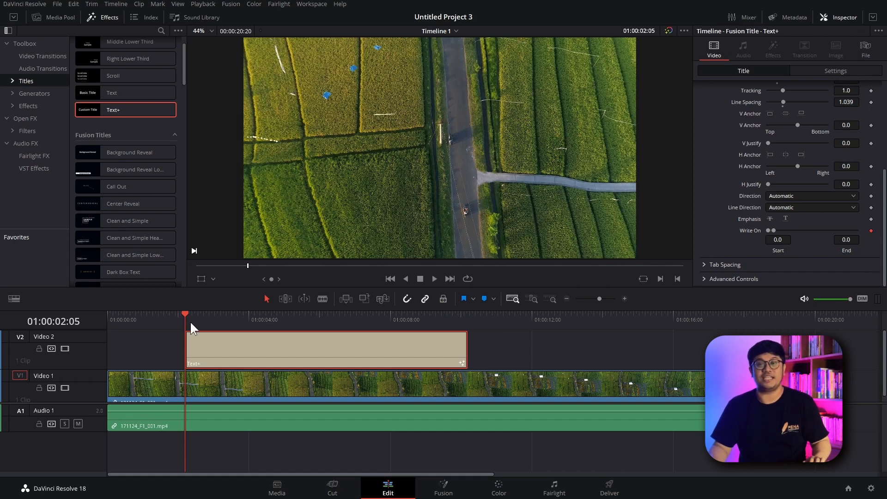
Step: At 01:00:06:01, set the Write On end to 1.0 for a second keyframe, and preview the typing animation from the timeline's start
{"action": "left_click_drag", "start_coordinate": [184, 317], "coordinate": [320, 318]}
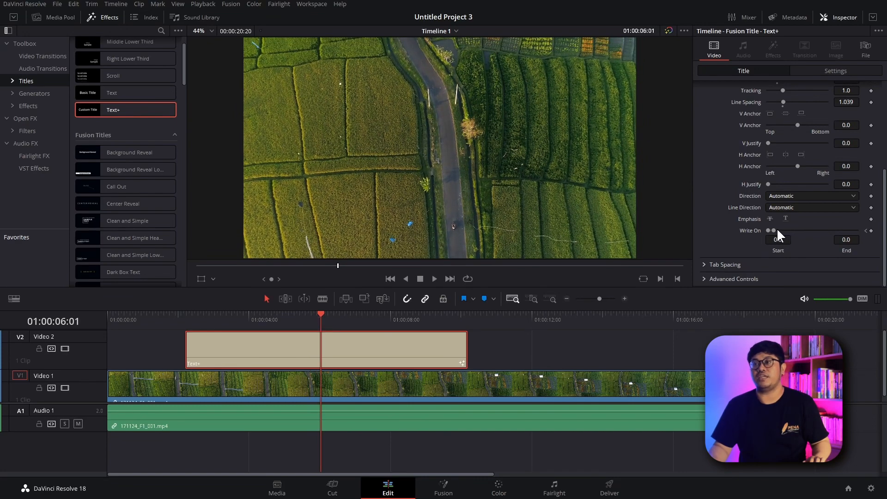
{"action": "left_click_drag", "start_coordinate": [774, 228], "coordinate": [875, 236]}
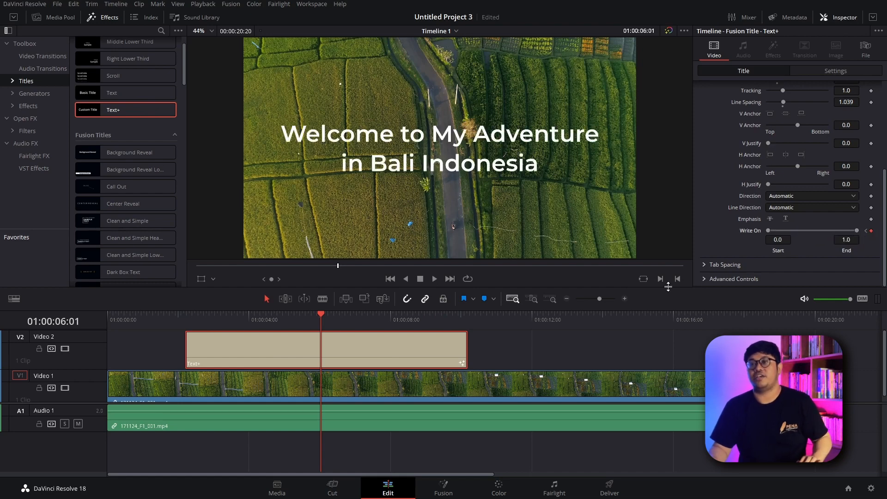
{"action": "key", "text": "Home"}
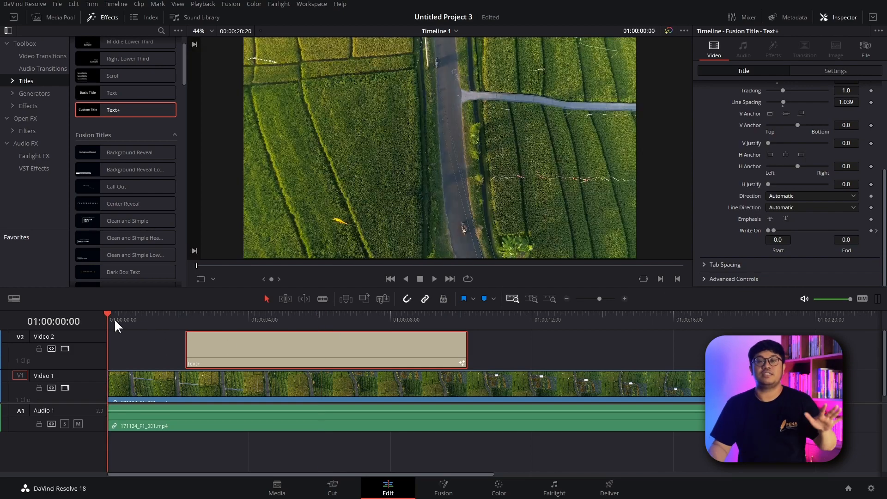
{"action": "key", "text": "space"}
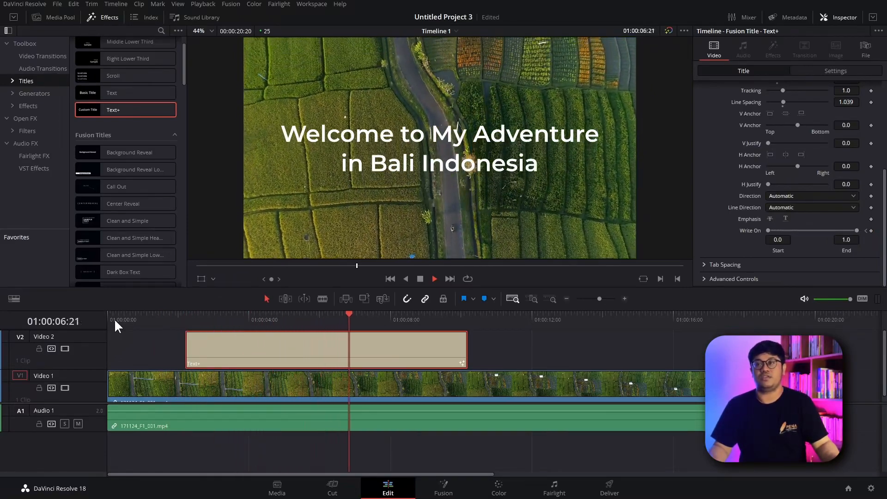
{"action": "key", "text": "space"}
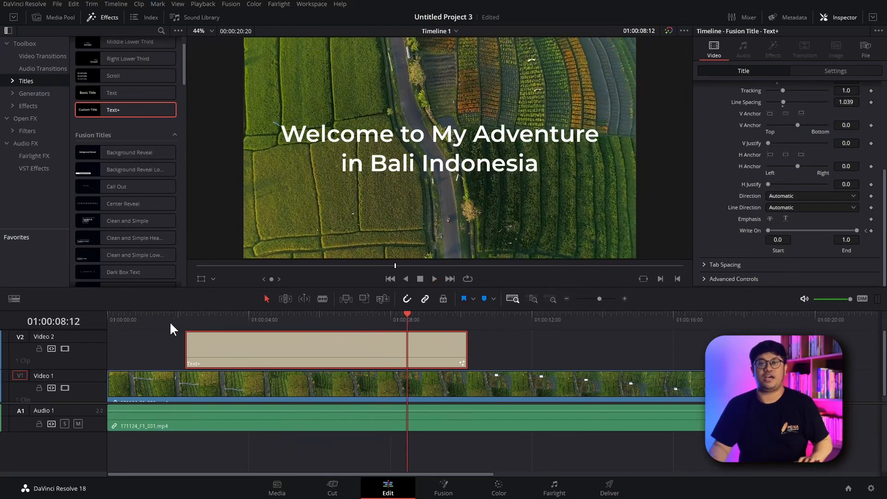
Step: Add the typing sound effect from the Media Pool to a second audio track, aligned with the title's start at 01:00:02:05
{"action": "left_click", "coordinate": [185, 316]}
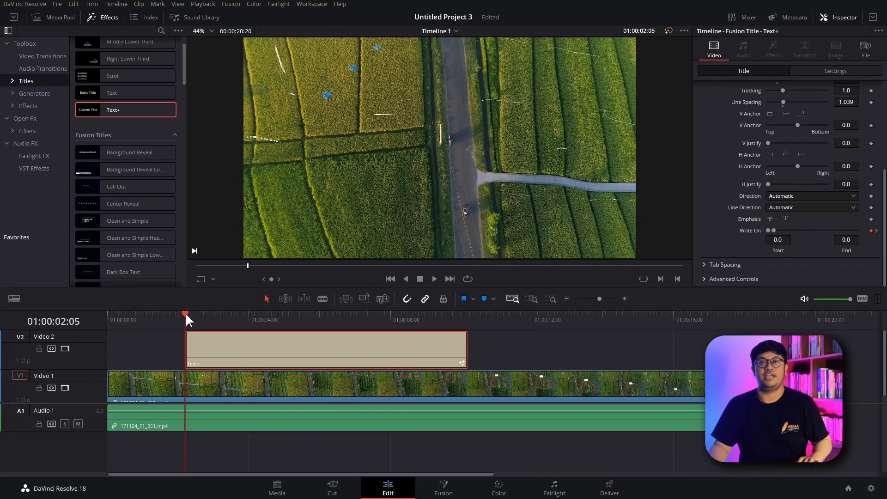
{"action": "left_click", "coordinate": [51, 13]}
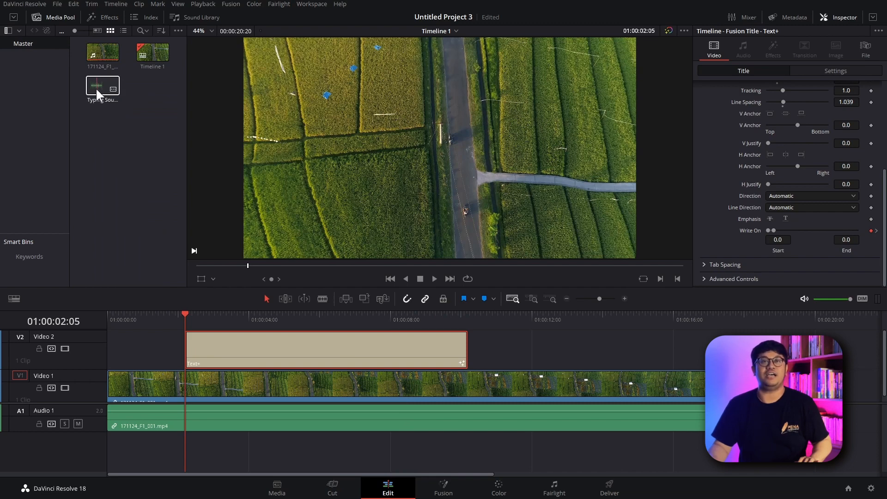
{"action": "left_click_drag", "start_coordinate": [97, 92], "coordinate": [273, 455]}
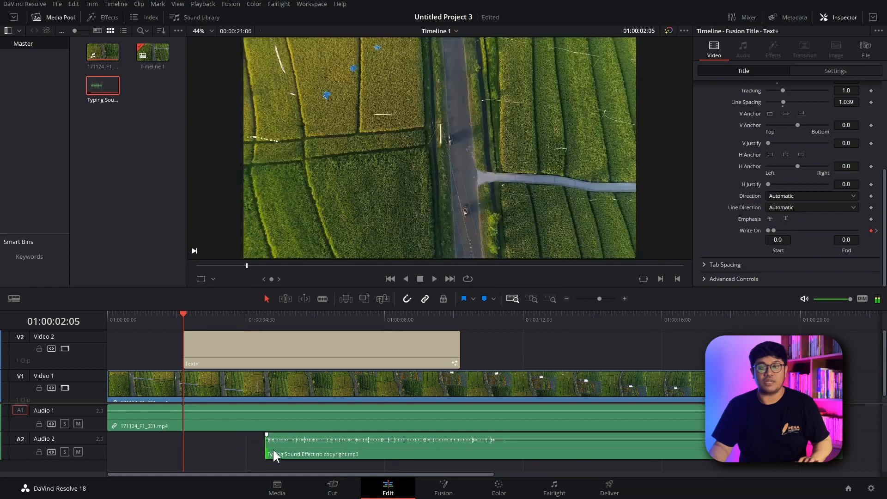
{"action": "left_click_drag", "start_coordinate": [342, 445], "coordinate": [258, 420]}
Step: Trim the end of the typing sound effect to 01:00:06:00, and play the timeline from its start
{"action": "left_click_drag", "start_coordinate": [187, 311], "coordinate": [319, 329]}
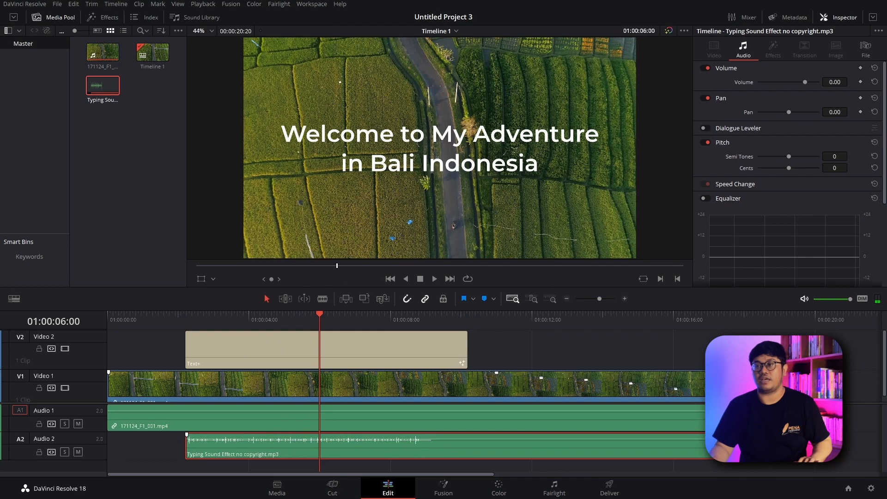
{"action": "left_click_drag", "start_coordinate": [714, 455], "coordinate": [319, 458]}
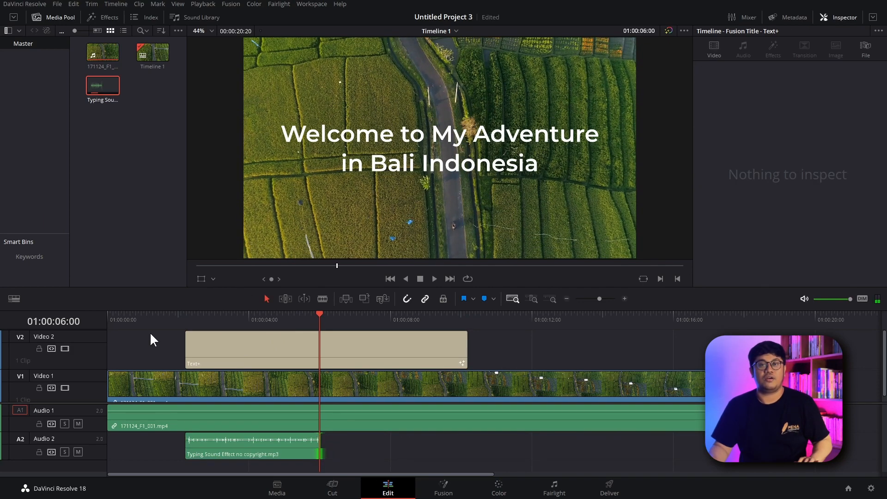
{"action": "left_click", "coordinate": [109, 322]}
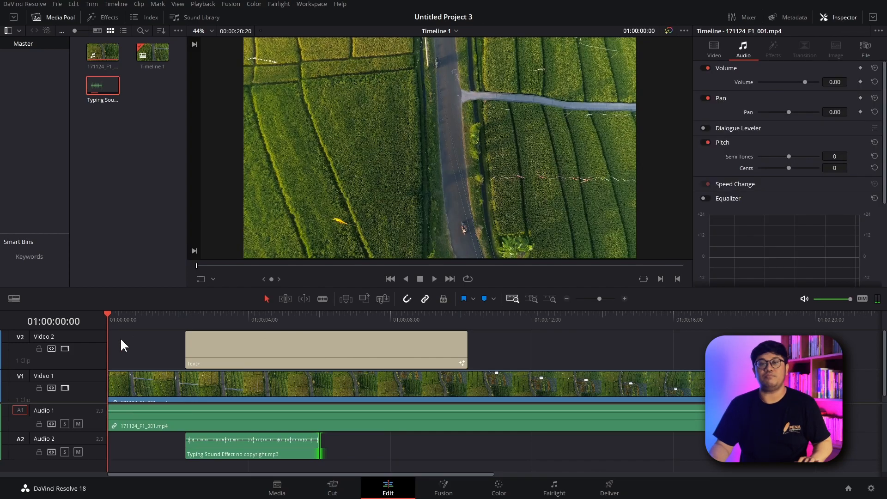
{"action": "key", "text": "space"}
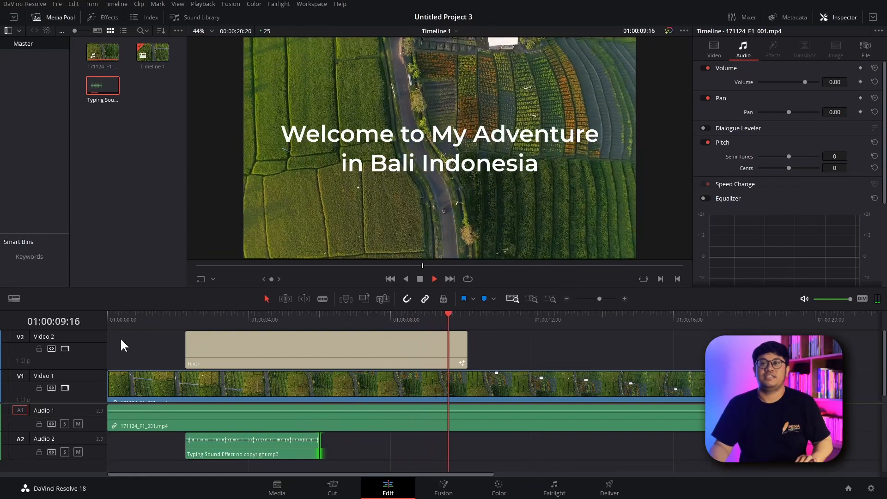
{"action": "key", "text": "space"}
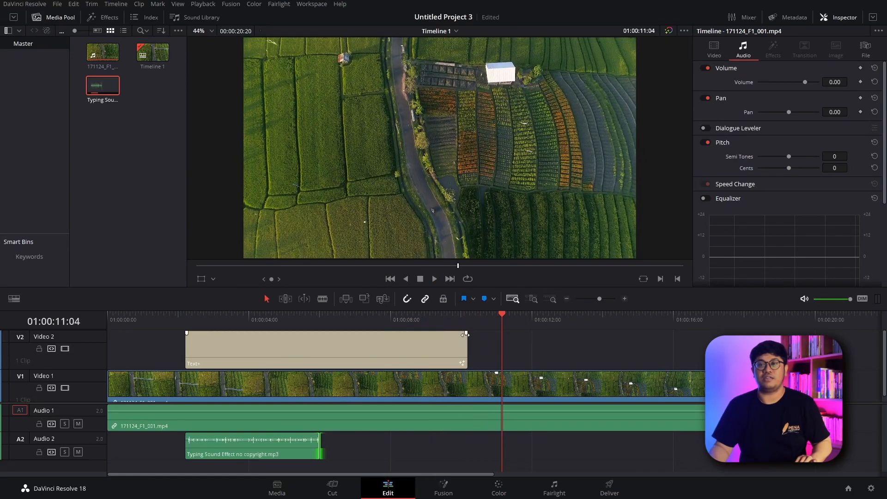
Step: Add a short fade-out at the end of the Text+ title, and preview it from the timeline's start
{"action": "left_click_drag", "start_coordinate": [466, 334], "coordinate": [445, 334]}
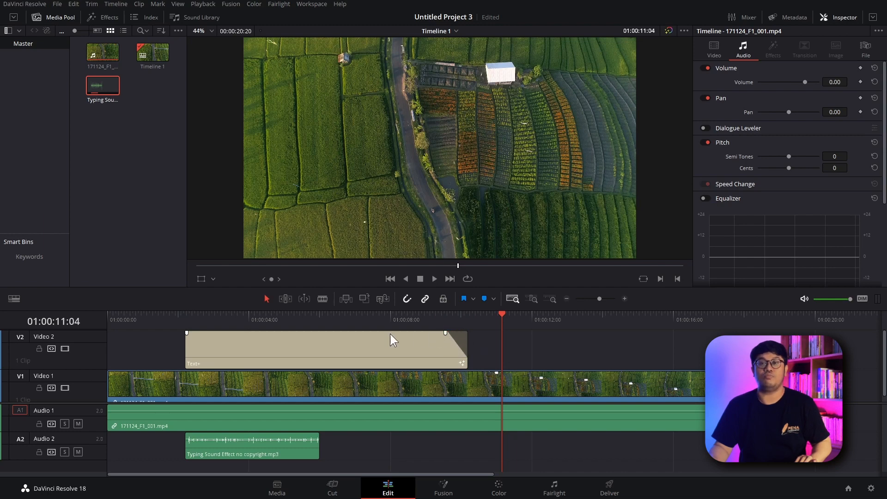
{"action": "left_click", "coordinate": [109, 318]}
{"action": "key", "text": "space"}
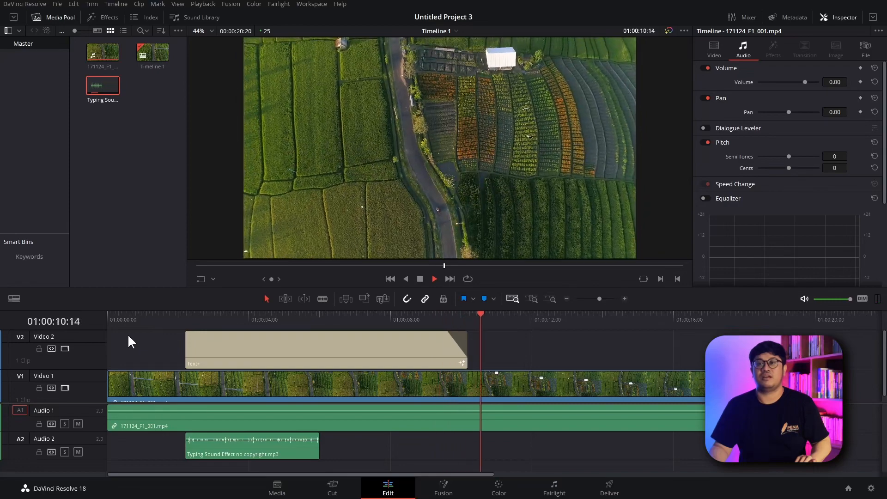
{"action": "key", "text": "space"}
Step: With the full title visible at 01:00:06:09, examine its Text, Layout, Transform and Shading properties
{"action": "left_click_drag", "start_coordinate": [259, 319], "coordinate": [331, 317]}
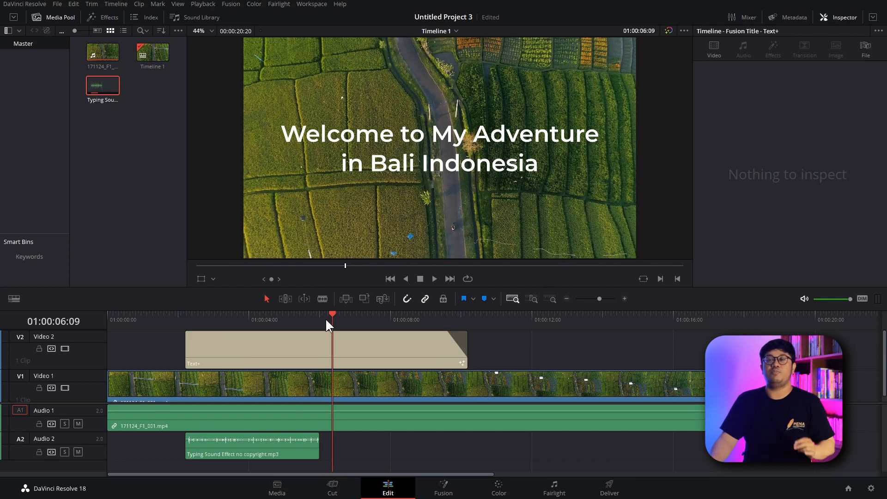
{"action": "left_click", "coordinate": [337, 342]}
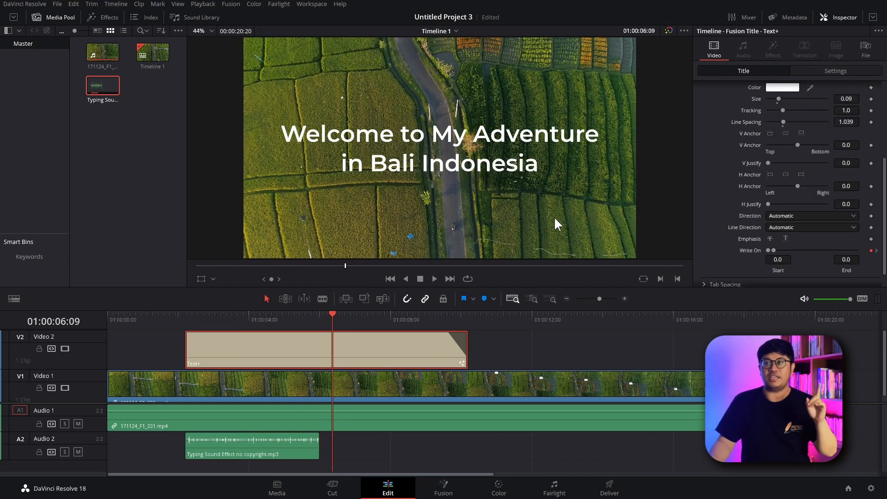
{"action": "scroll", "coordinate": [731, 157], "scroll_direction": "up", "scroll_amount": 5}
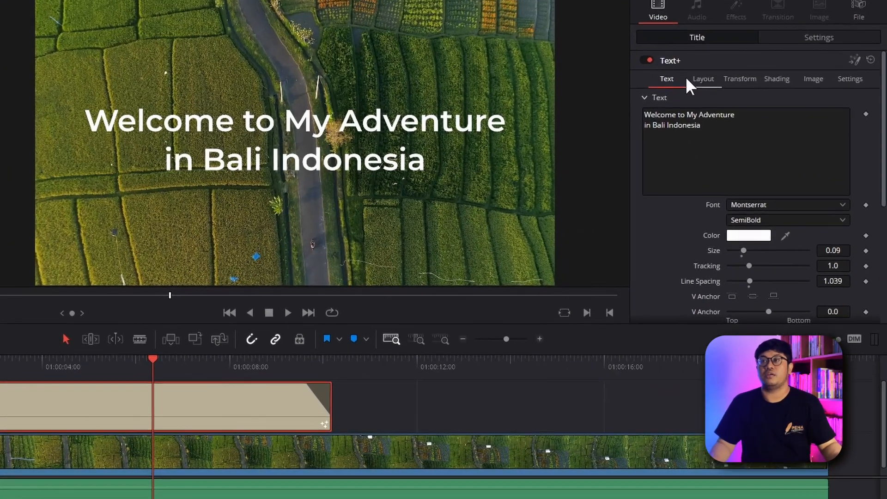
{"action": "scroll", "coordinate": [669, 215], "scroll_direction": "down", "scroll_amount": 5}
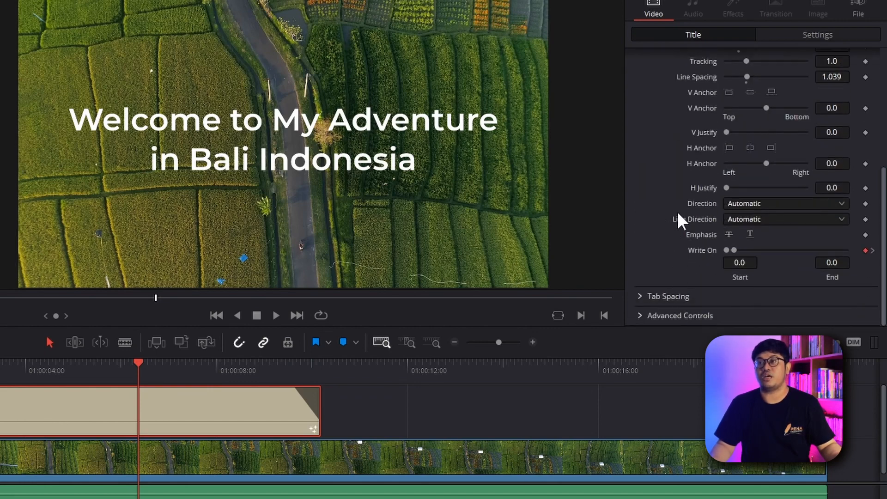
{"action": "scroll", "coordinate": [673, 212], "scroll_direction": "up", "scroll_amount": 5}
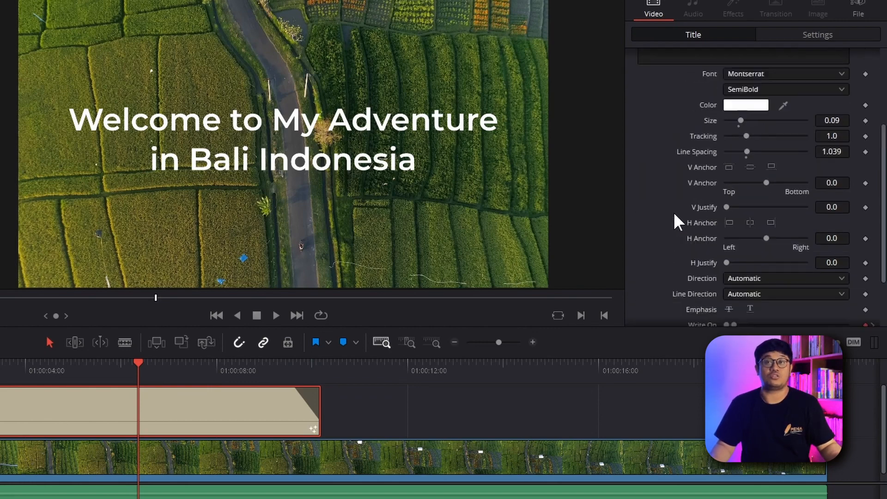
{"action": "left_click", "coordinate": [696, 78]}
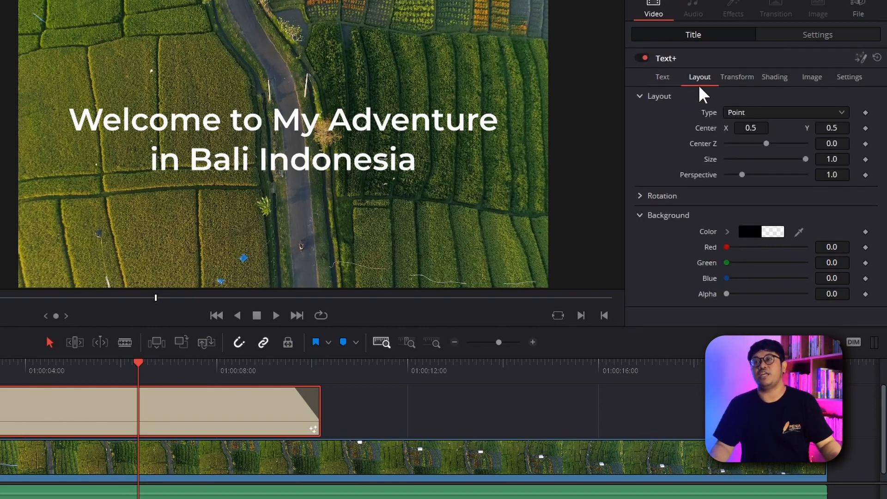
{"action": "left_click_drag", "start_coordinate": [747, 127], "coordinate": [747, 128]}
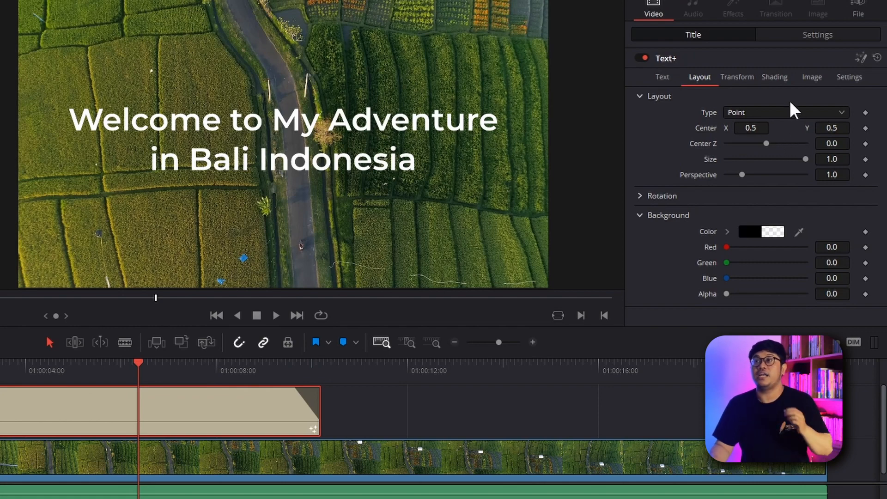
{"action": "left_click", "coordinate": [734, 76]}
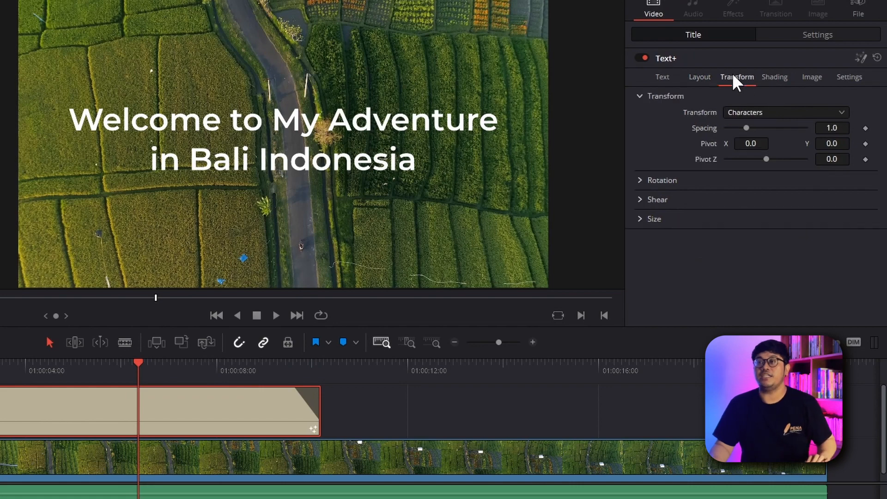
{"action": "left_click", "coordinate": [769, 76]}
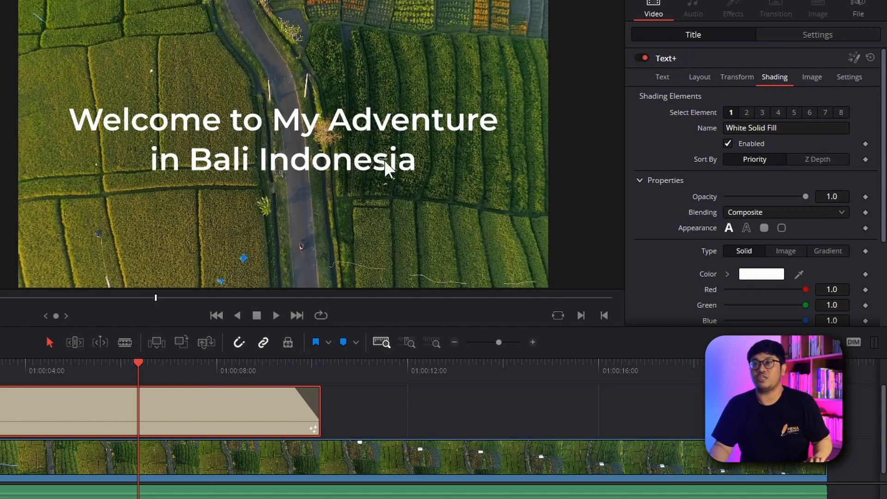
Step: Enable the title's second shading element, Red Outline, and change its outline color to black
{"action": "left_click", "coordinate": [745, 112]}
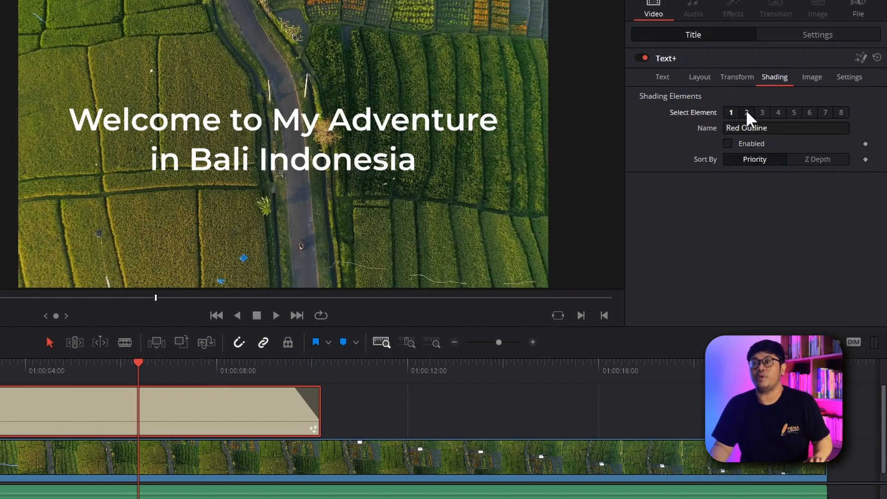
{"action": "left_click", "coordinate": [733, 144]}
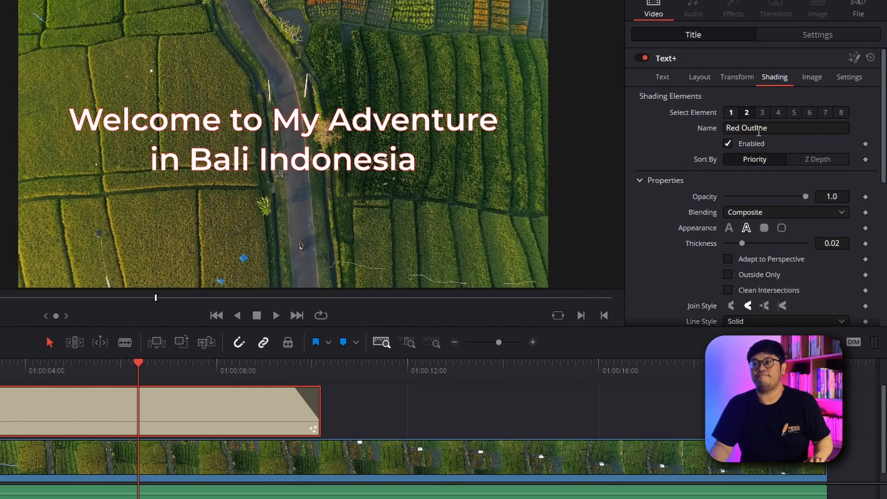
{"action": "scroll", "coordinate": [762, 185], "scroll_direction": "down", "scroll_amount": 2}
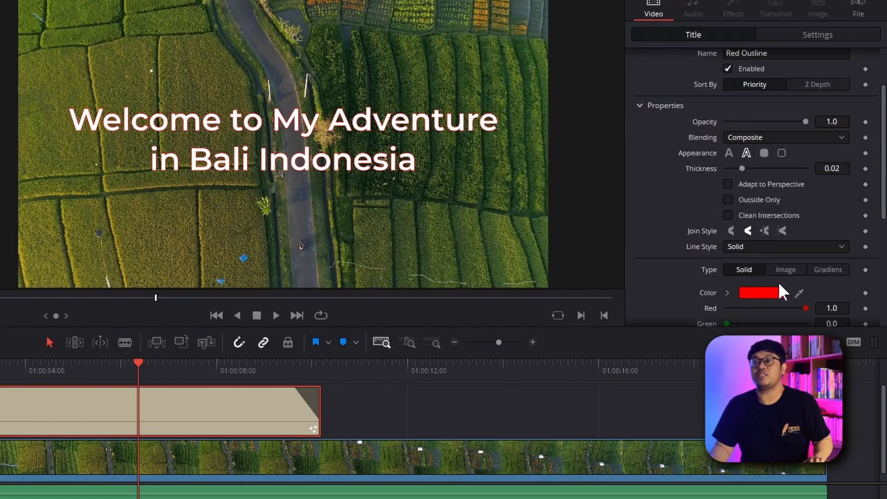
{"action": "left_click", "coordinate": [776, 298]}
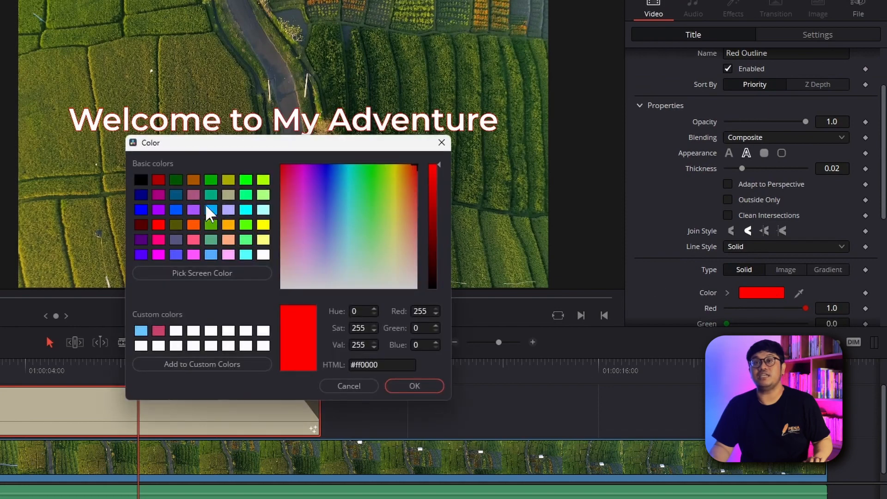
{"action": "left_click", "coordinate": [141, 179]}
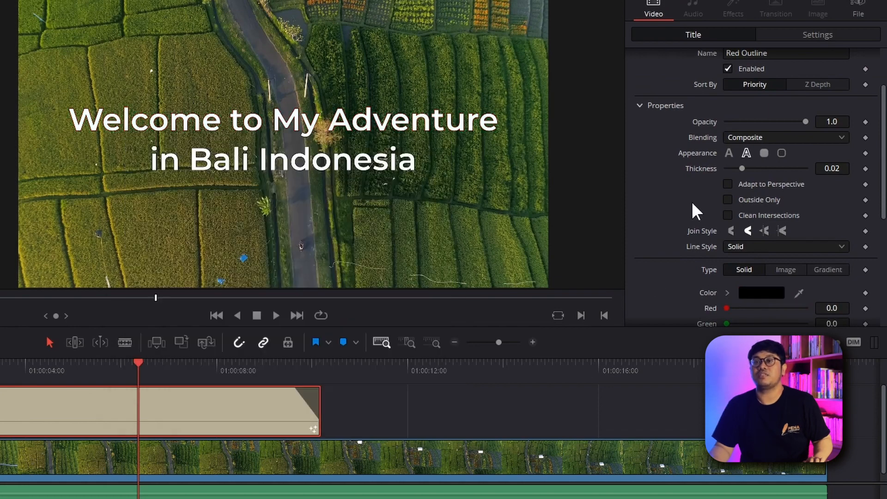
{"action": "left_click", "coordinate": [415, 386]}
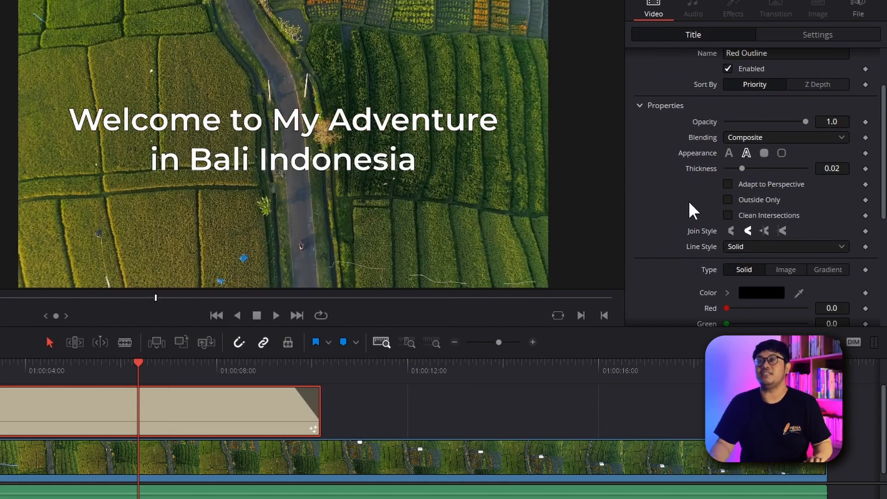
Step: Soften the title's black outline into a shadow with Softness X 8.5, Y 8.35 and Glow 0.646
{"action": "scroll", "coordinate": [716, 209], "scroll_direction": "down", "scroll_amount": 2}
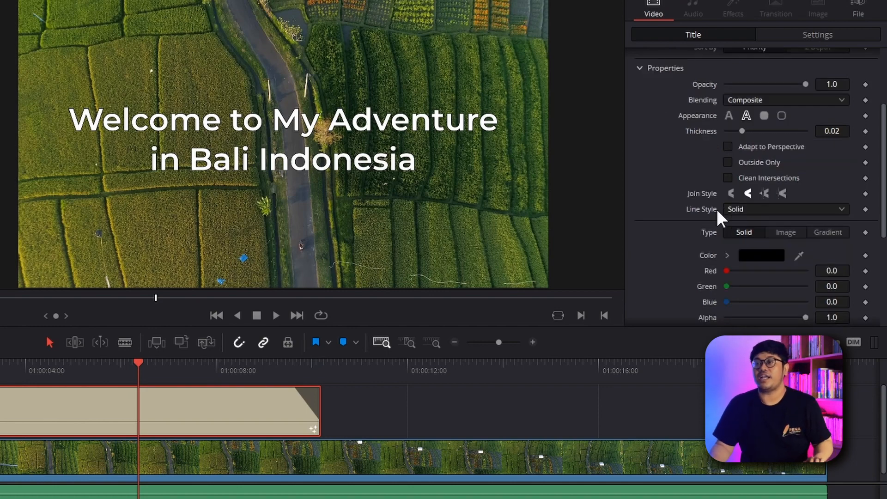
{"action": "scroll", "coordinate": [775, 278], "scroll_direction": "down", "scroll_amount": 5}
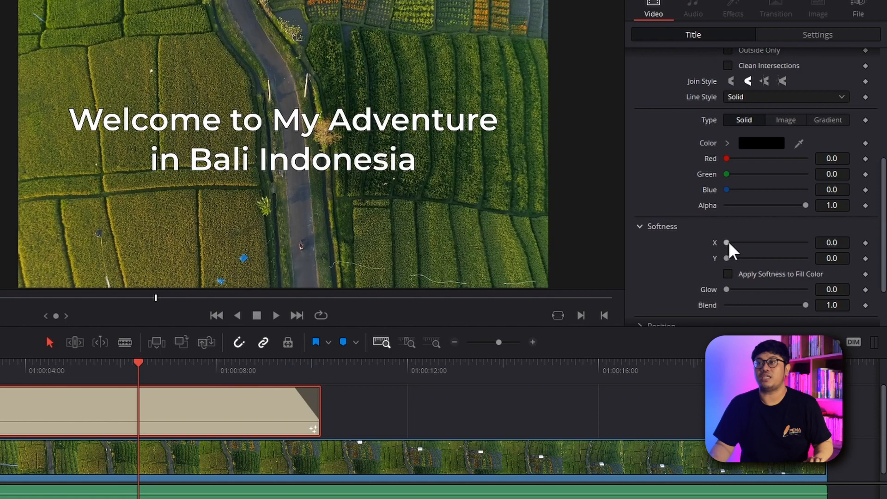
{"action": "left_click_drag", "start_coordinate": [730, 242], "coordinate": [778, 223]}
{"action": "scroll", "coordinate": [785, 268], "scroll_direction": "down", "scroll_amount": 2}
Step: Play the timeline from 01:00:00:00 to preview the softened title, stopping at 01:00:14:19
{"action": "mouse_move", "coordinate": [274, 403]}
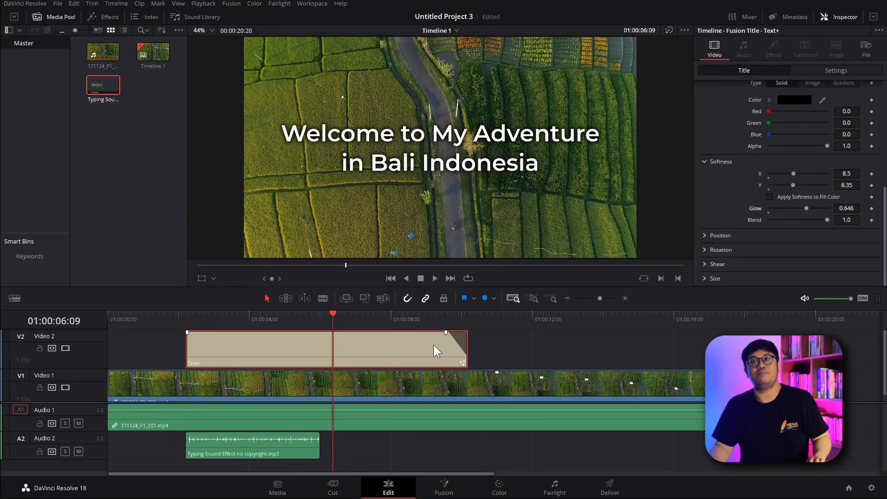
{"action": "left_click", "coordinate": [107, 316]}
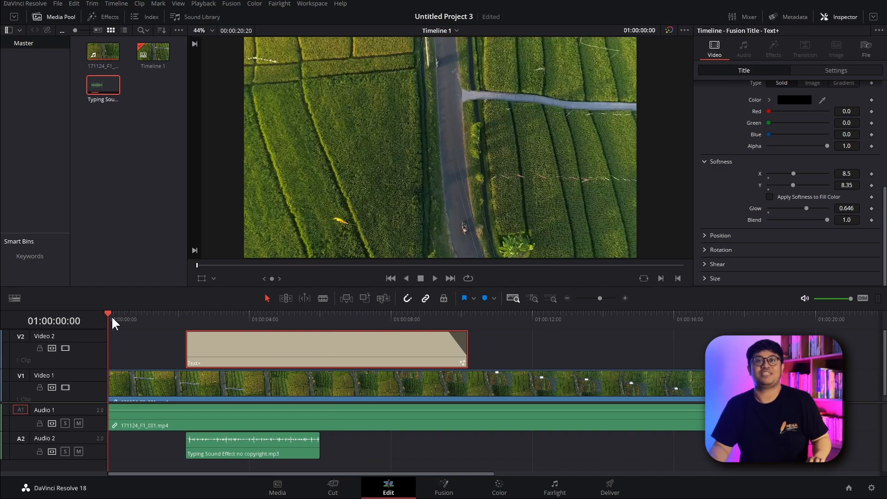
{"action": "key", "text": "space"}
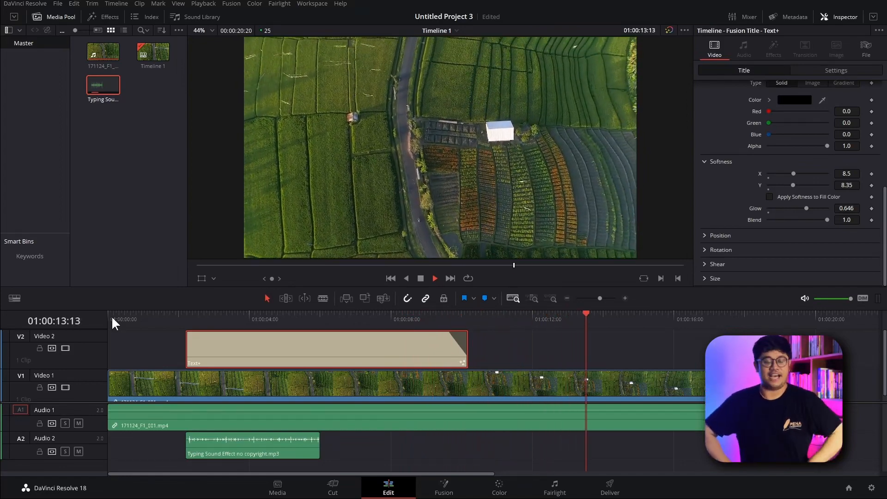
{"action": "key", "text": "space"}
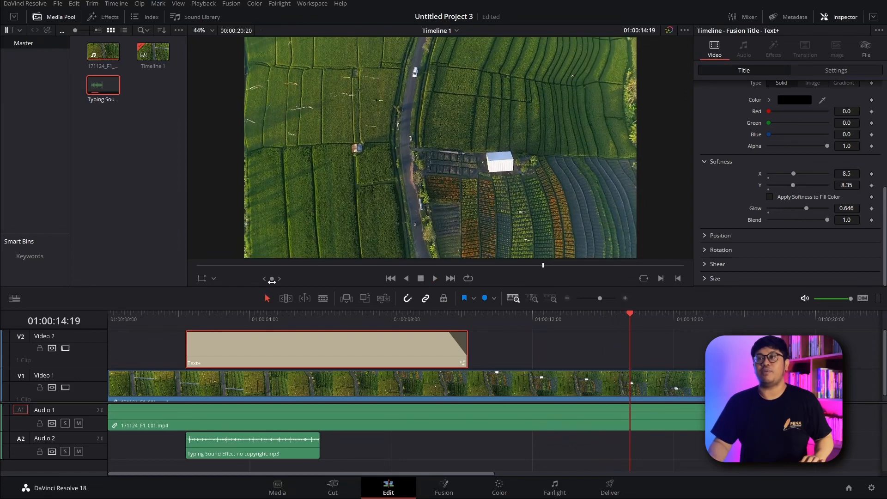
Step: Review the title's Image, Transform and Text properties, with the playhead placed over the title at 01:00:07:06
{"action": "scroll", "coordinate": [790, 191], "scroll_direction": "up", "scroll_amount": 5}
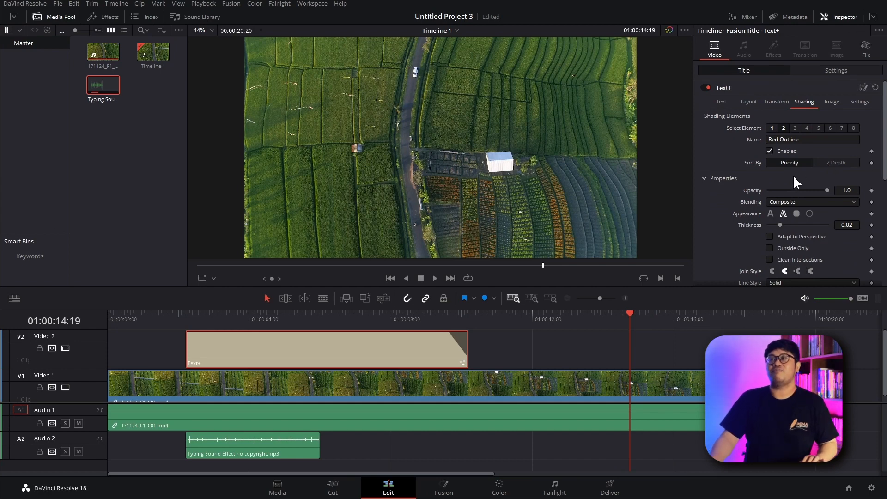
{"action": "left_click", "coordinate": [833, 103]}
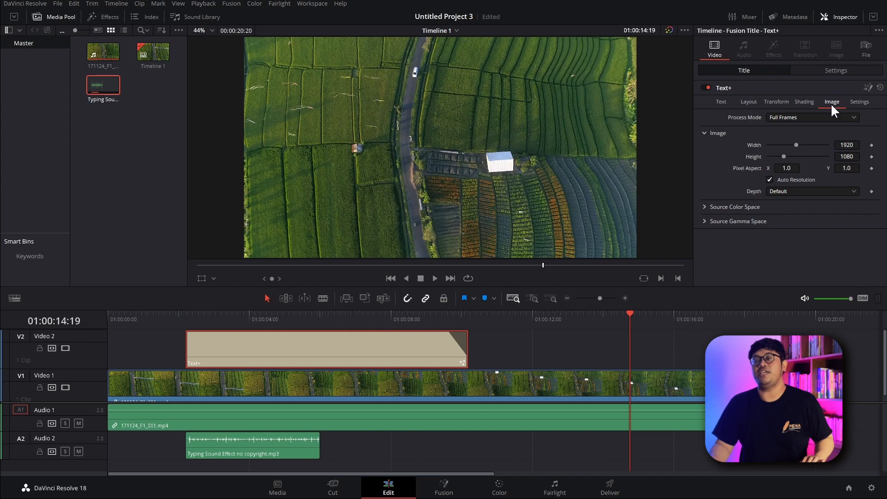
{"action": "left_click", "coordinate": [787, 102]}
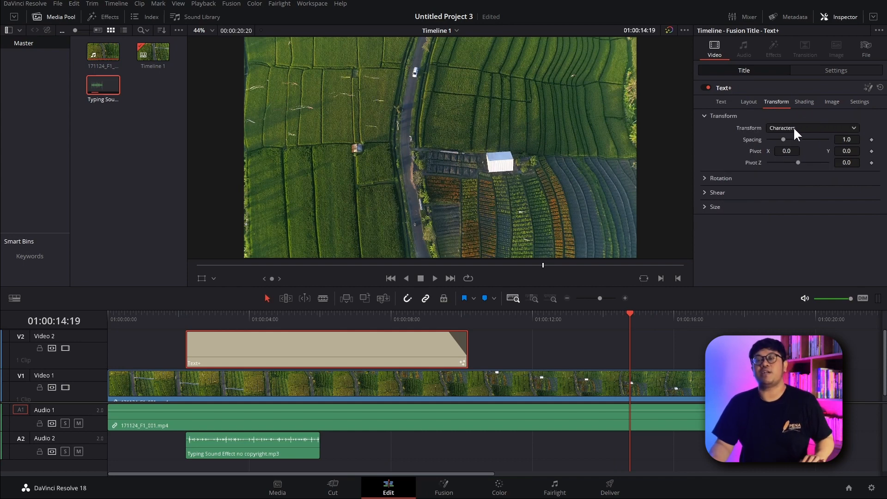
{"action": "left_click", "coordinate": [364, 317]}
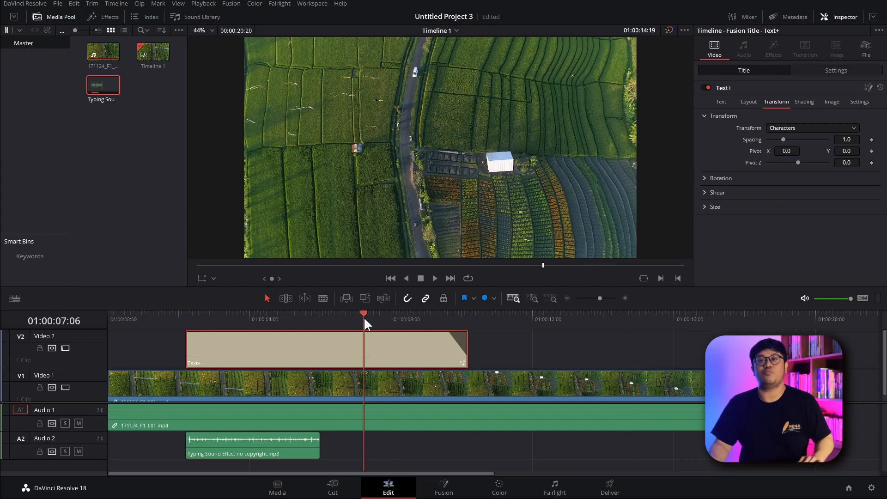
{"action": "left_click", "coordinate": [725, 103]}
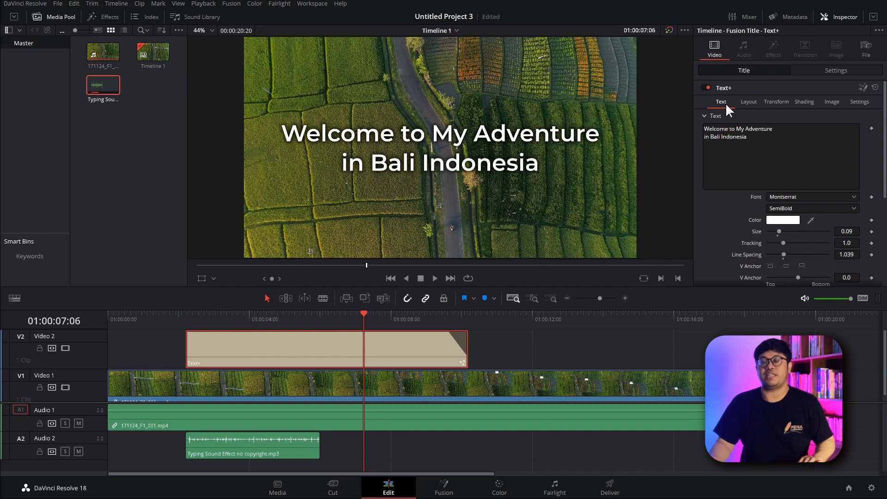
Step: Browse the ready-made Fusion Titles in the effects library, and place the playhead at 01:00:06:00
{"action": "left_click", "coordinate": [101, 15]}
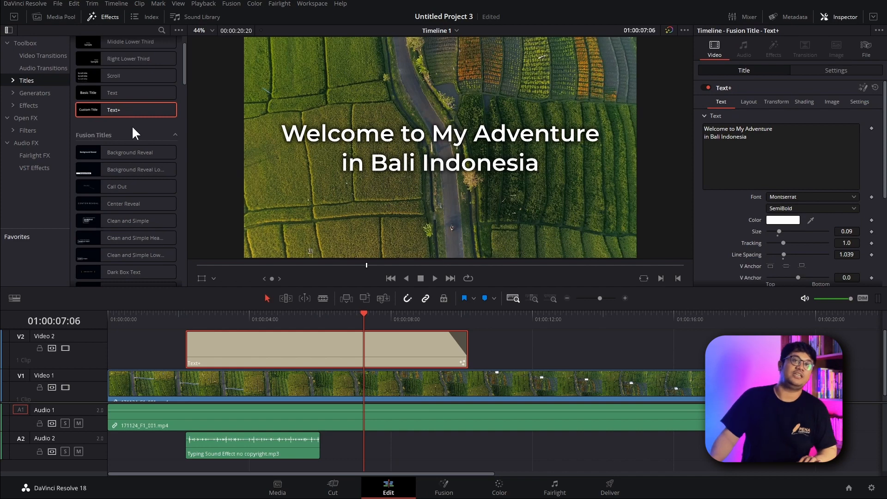
{"action": "scroll", "coordinate": [131, 126], "scroll_direction": "down", "scroll_amount": 3}
{"action": "scroll", "coordinate": [132, 125], "scroll_direction": "down", "scroll_amount": 5}
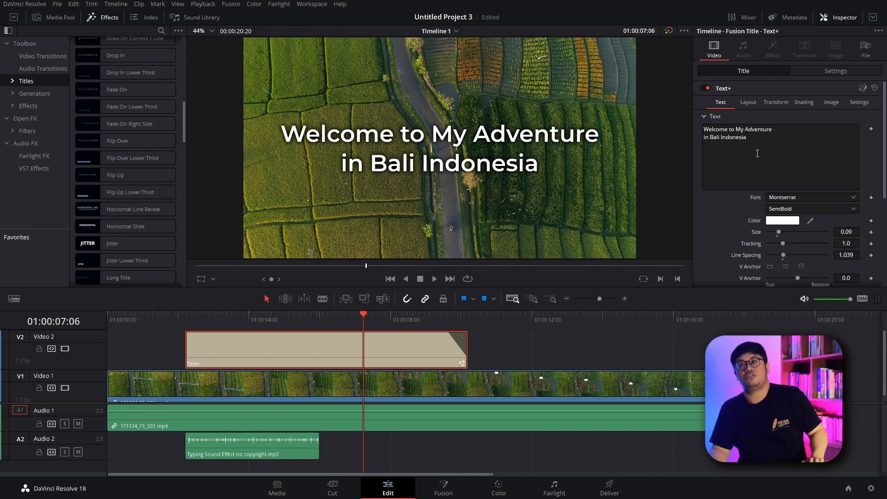
{"action": "left_click", "coordinate": [320, 317]}
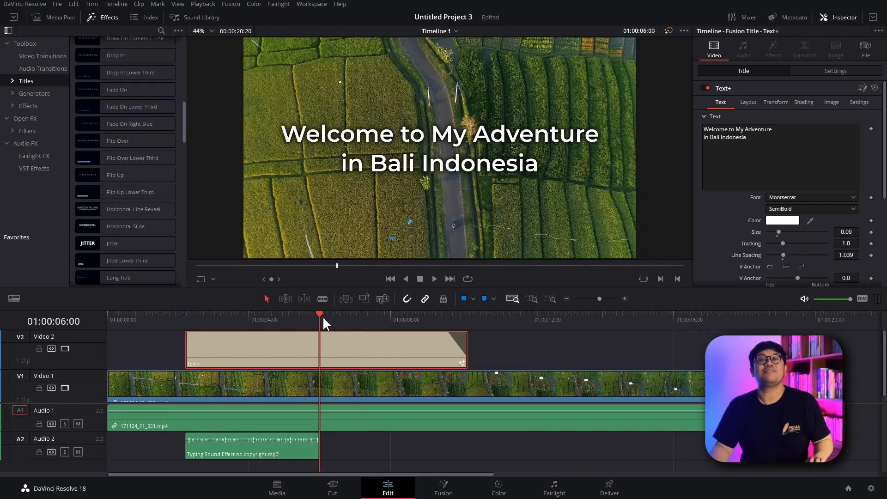